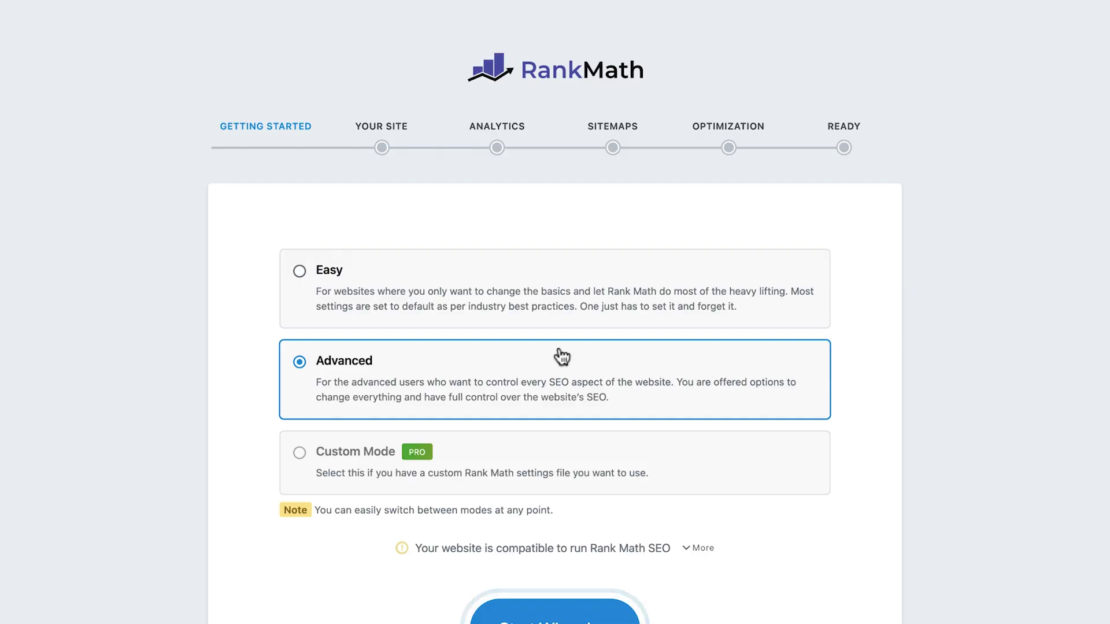
# Scroll down to bring up the single post template showing '10 Life Lessons About Money'.
pyautogui.scroll(-3, 560, 356)
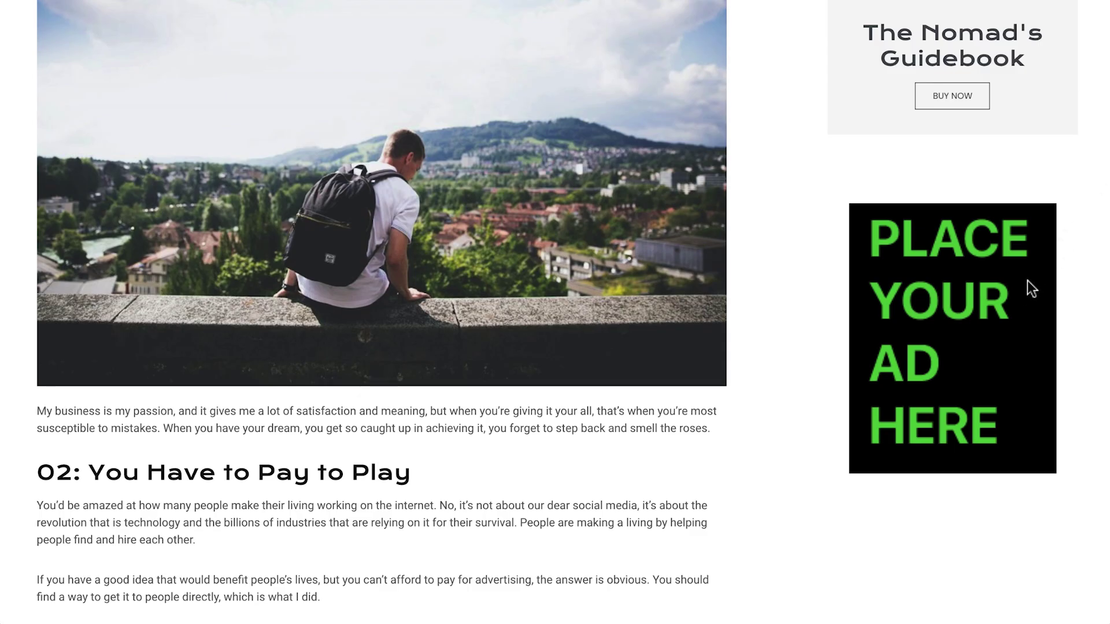
pyautogui.scroll(-15, 1021, 289)
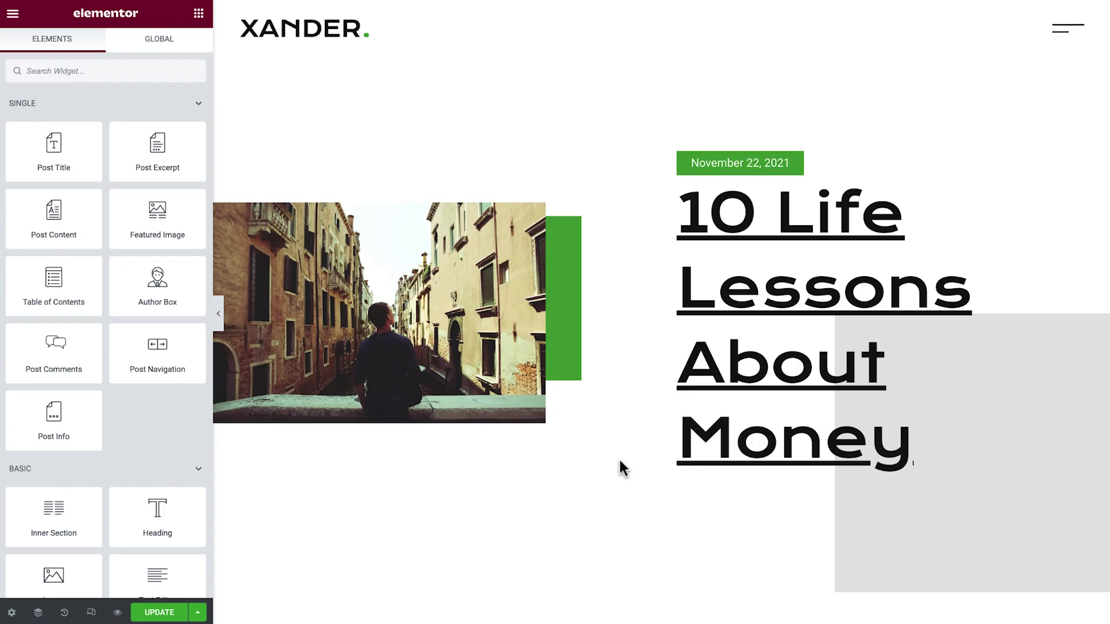
# Search the plugin directory for 'rankmath' and install the Rank Math SEO plugin.
pyautogui.hotkey('ctrl', 'e')
pyautogui.write('pl')
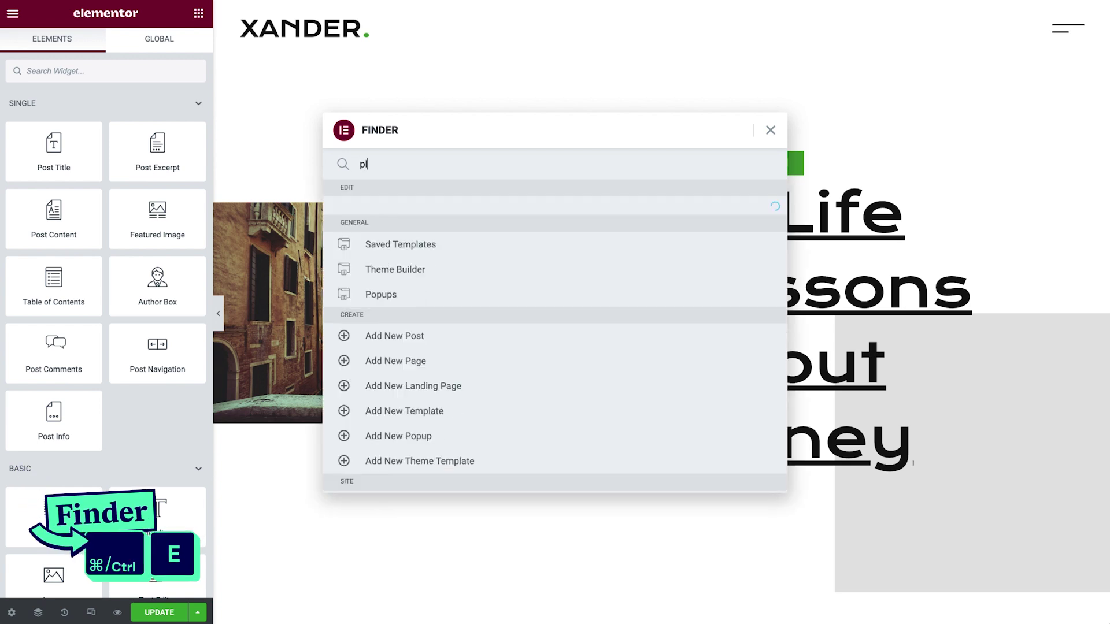
pyautogui.write('ugins')
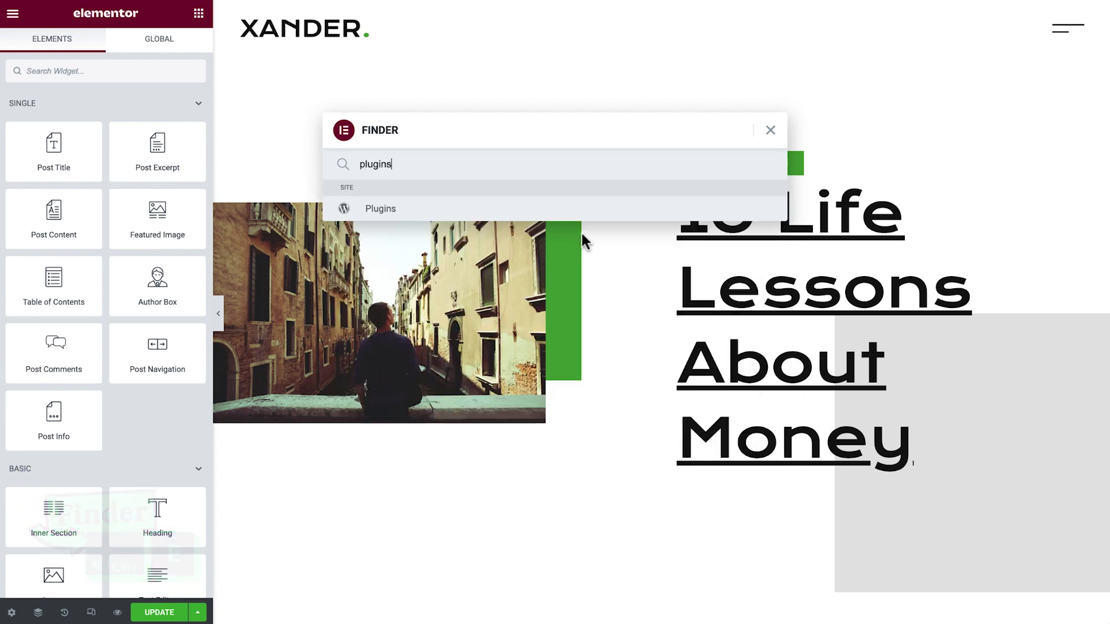
pyautogui.click(585, 221)
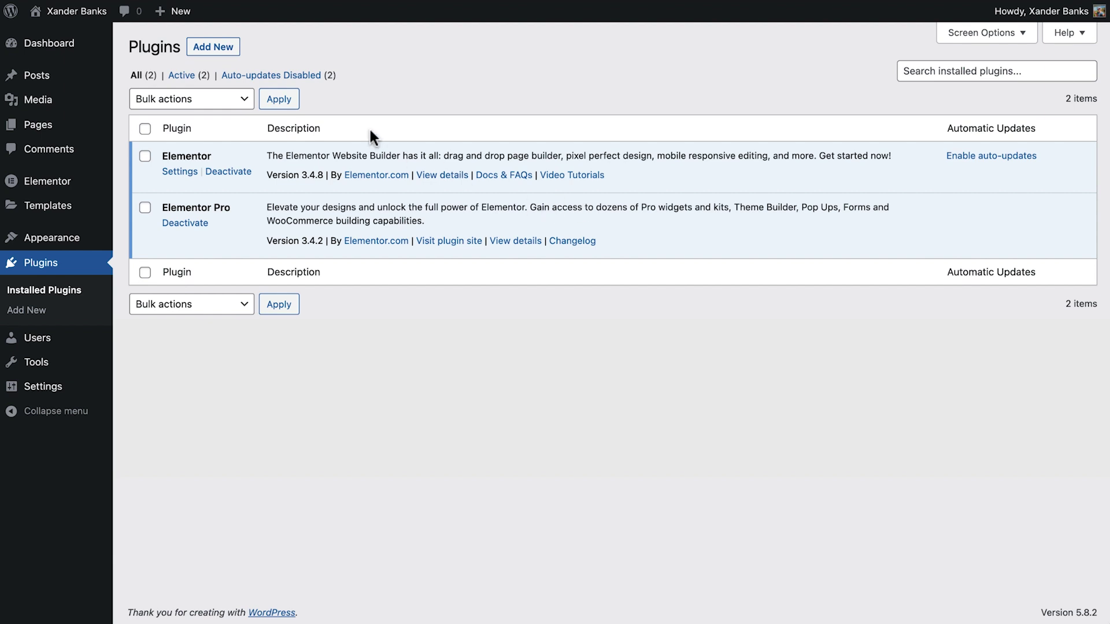
pyautogui.click(232, 50)
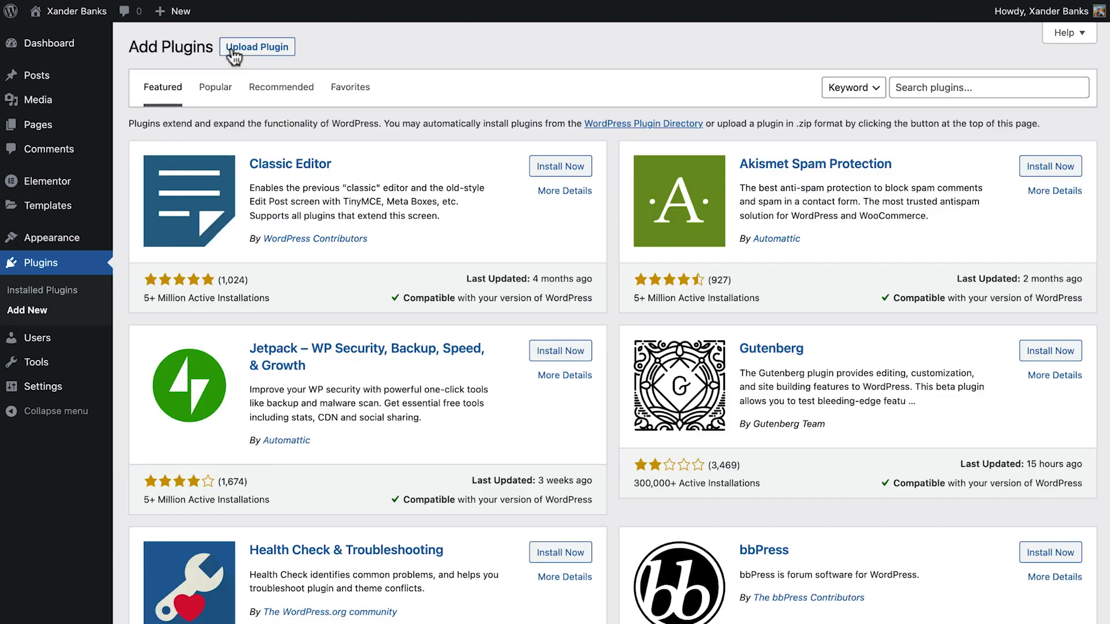
pyautogui.click(932, 86)
pyautogui.write('rankmath')
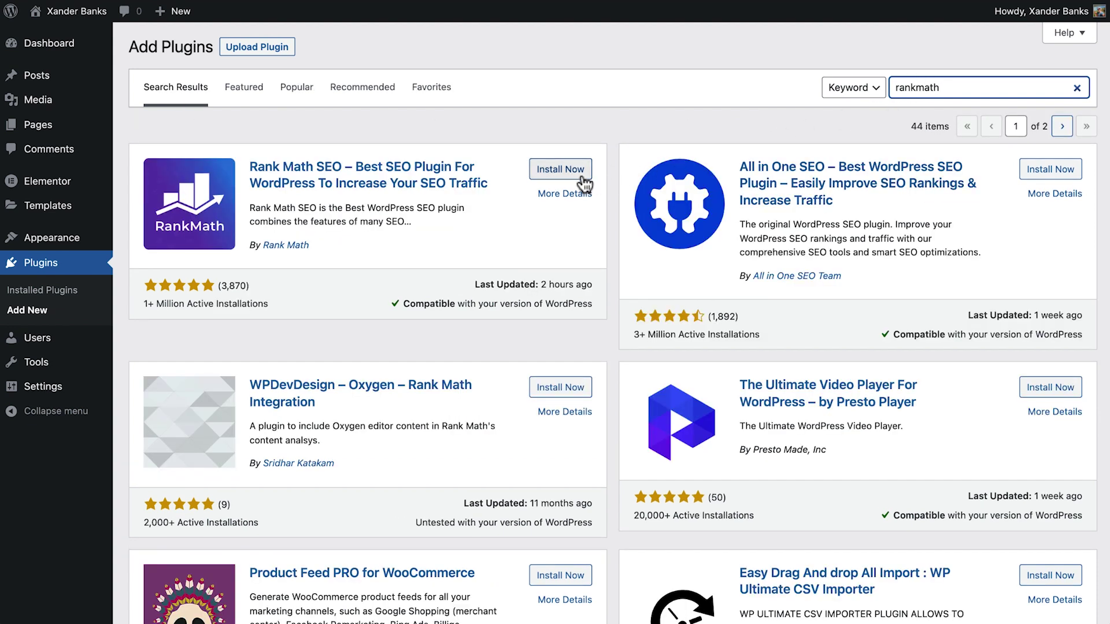
pyautogui.click(564, 174)
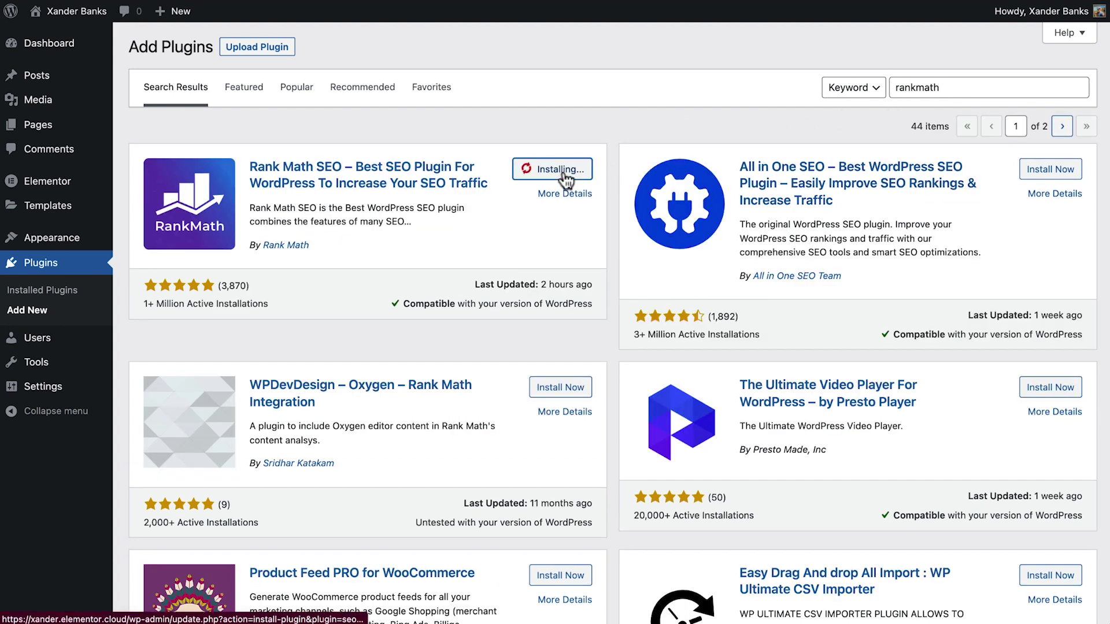
# Activate Rank Math SEO and connect it to a free Rank Math account for this site.
pyautogui.click(566, 173)
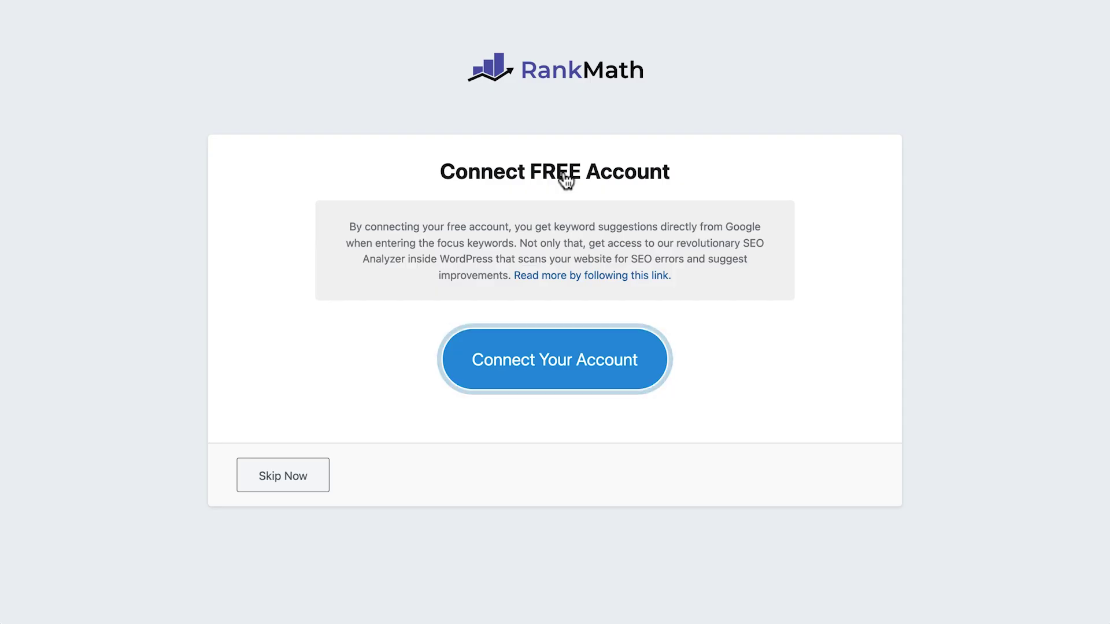
pyautogui.click(560, 367)
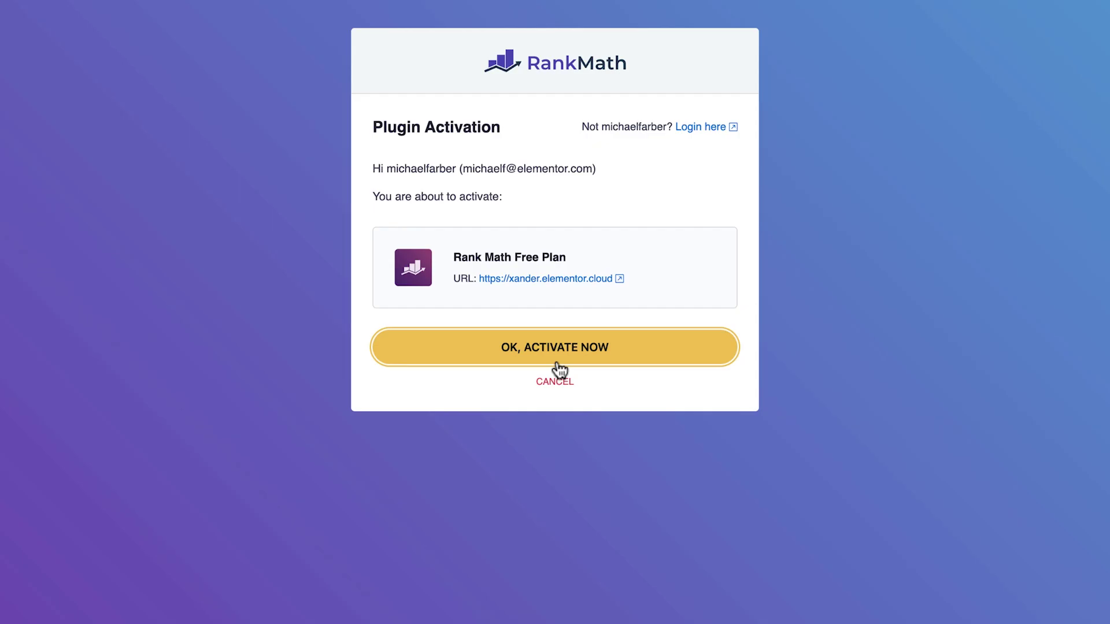
pyautogui.click(562, 357)
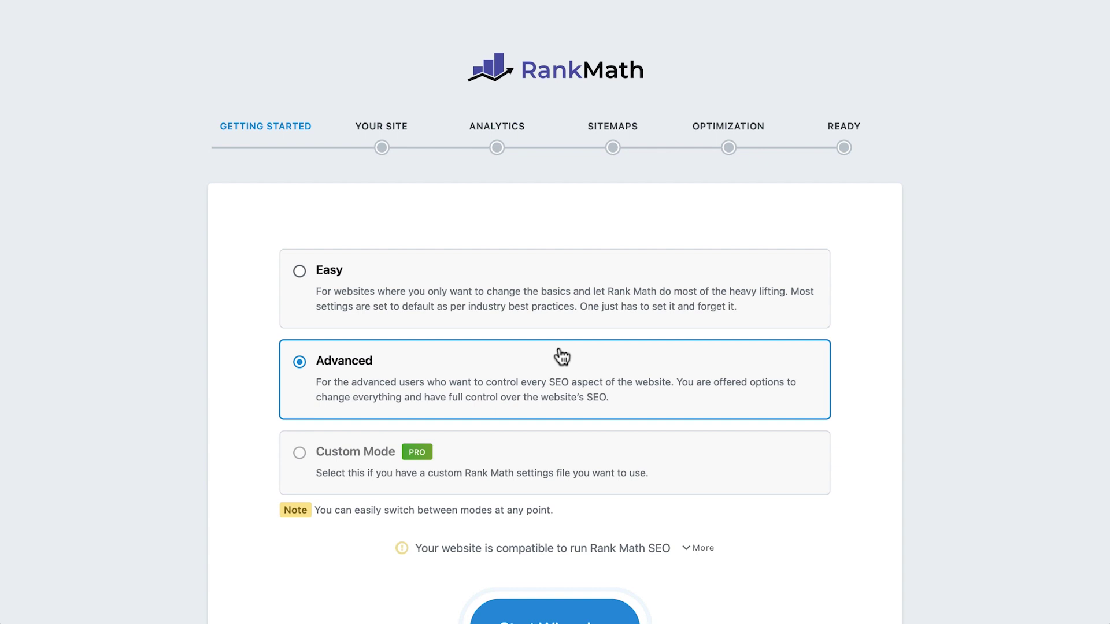
pyautogui.scroll(-3, 562, 357)
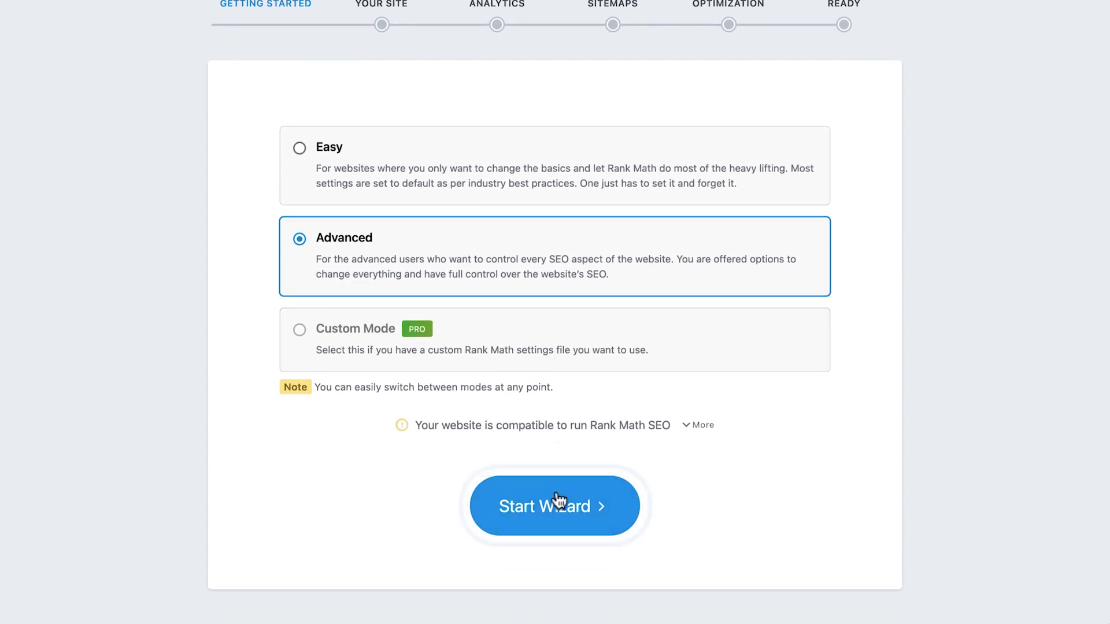
# Start the setup wizard and keep Personal Blog as the site type.
pyautogui.click(558, 503)
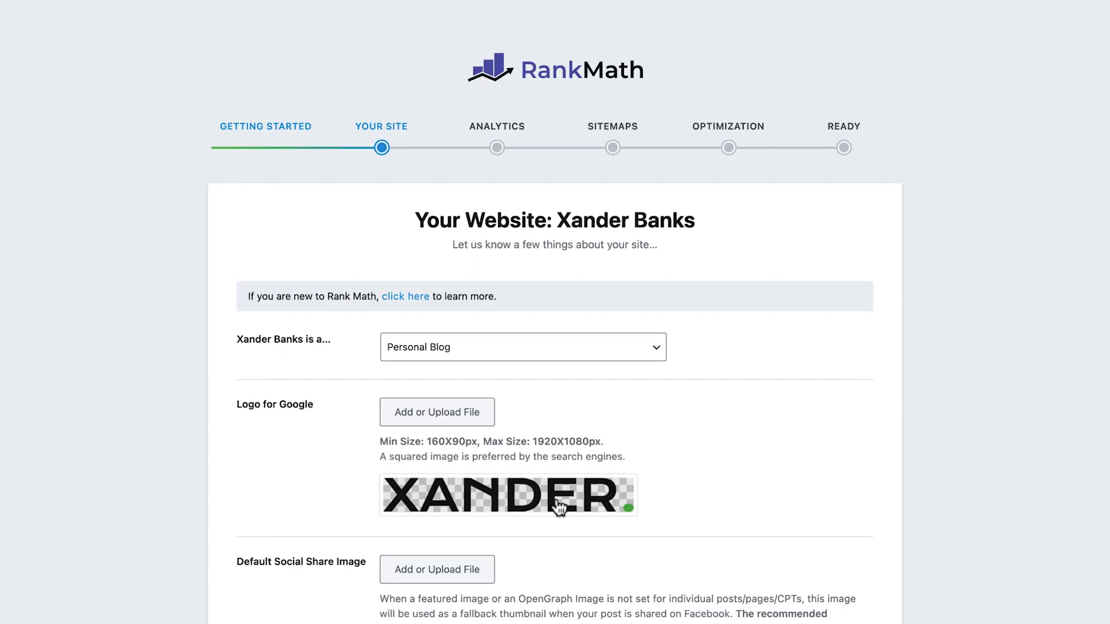
pyautogui.click(550, 354)
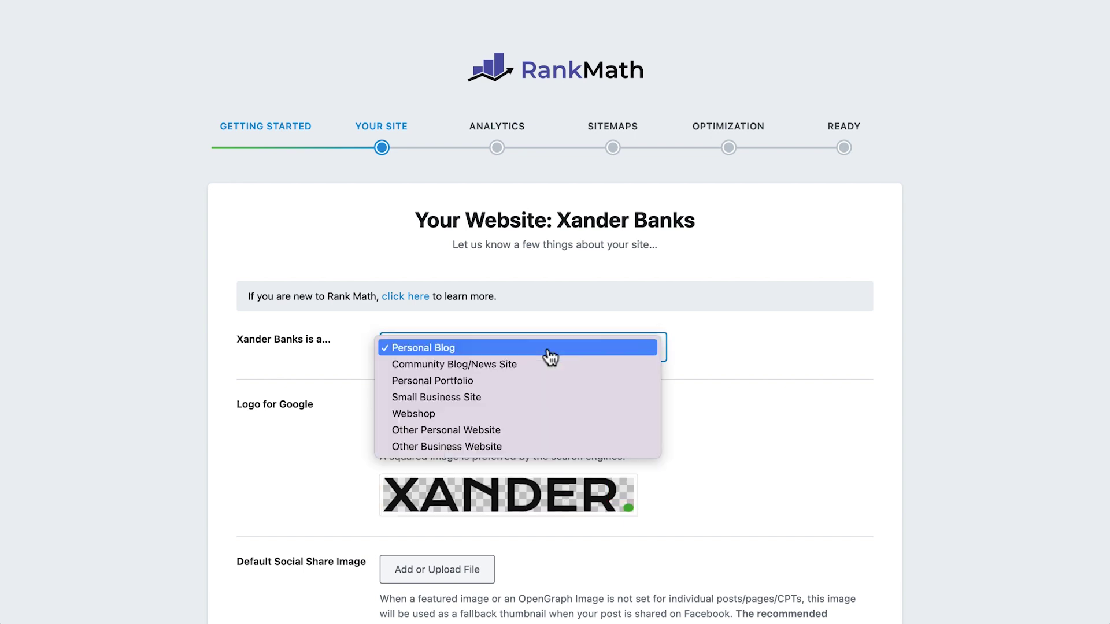
pyautogui.click(548, 348)
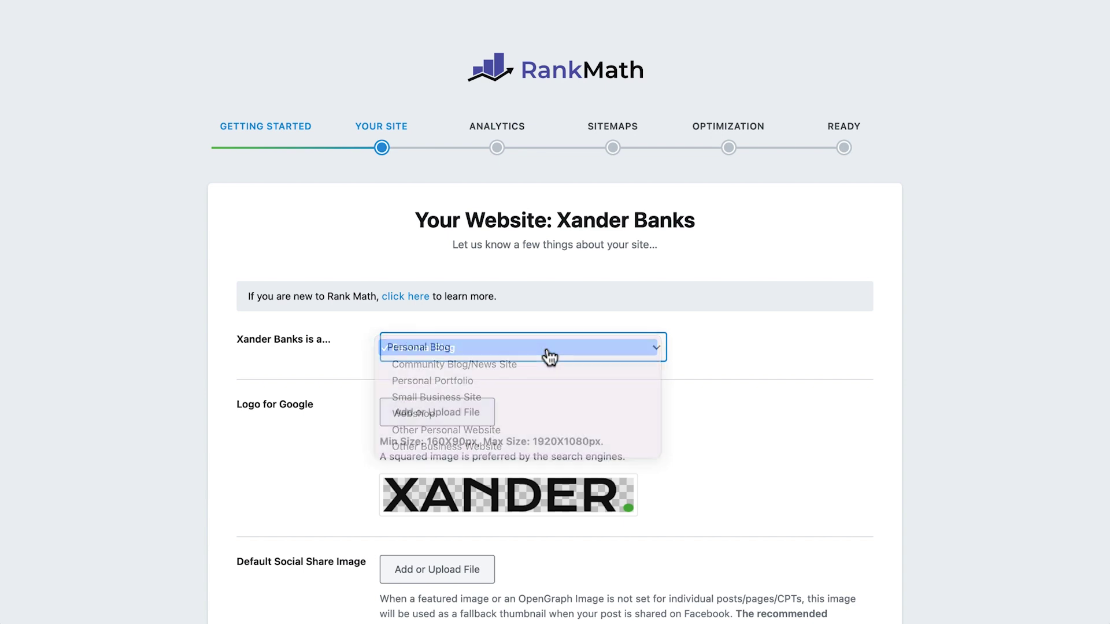
pyautogui.scroll(-3, 548, 354)
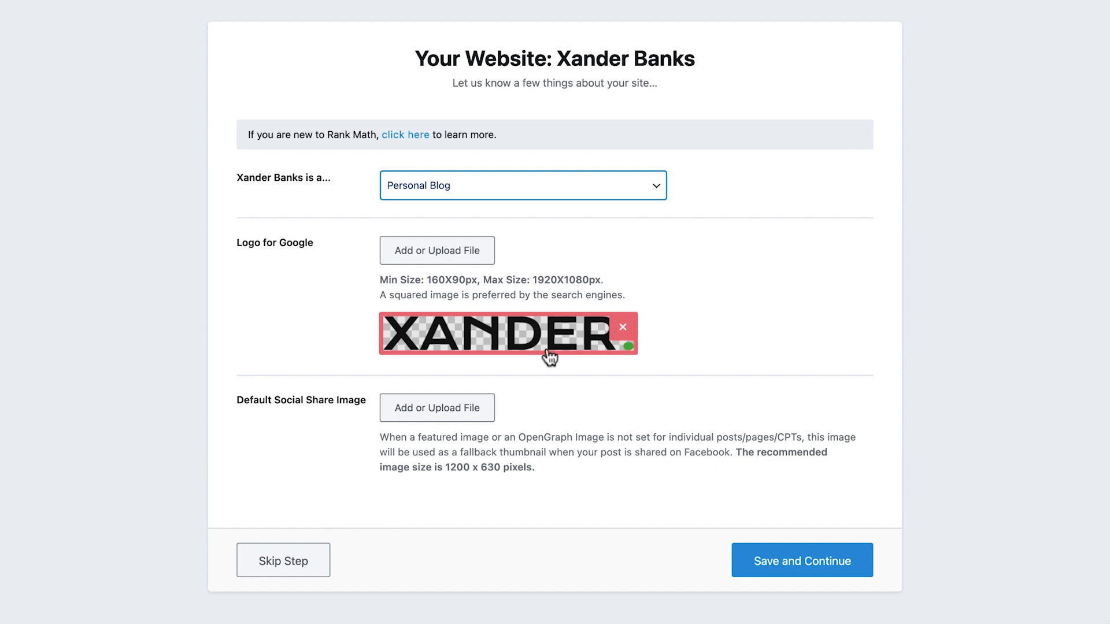
# Upload default-social-share.jpg with alt text and title 'Xander Banks Blog' as the default share image.
pyautogui.click(473, 420)
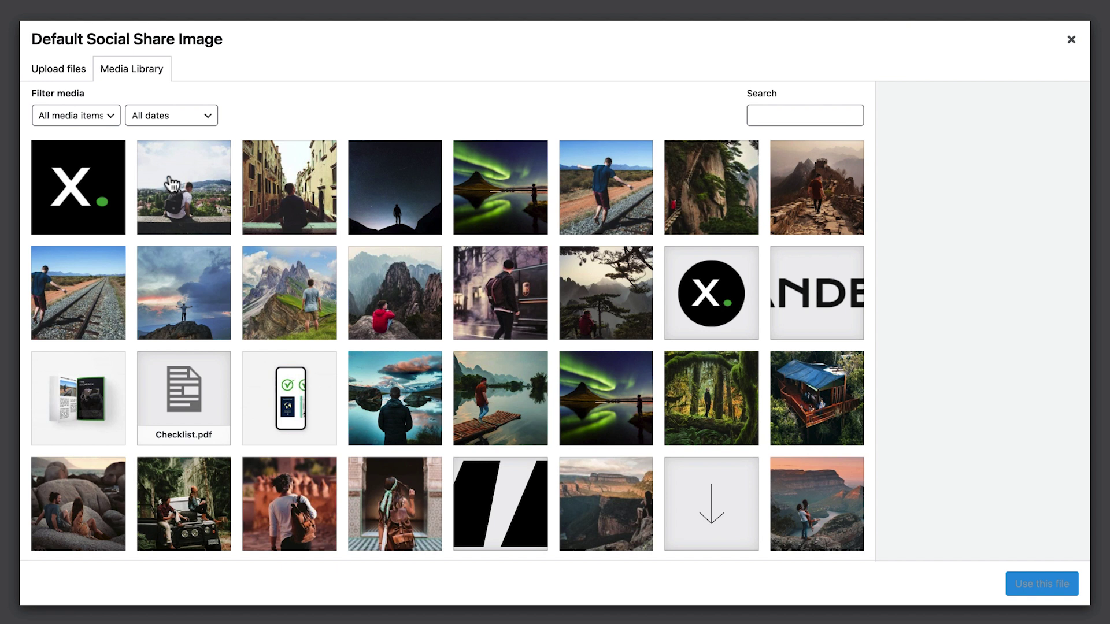
pyautogui.click(78, 81)
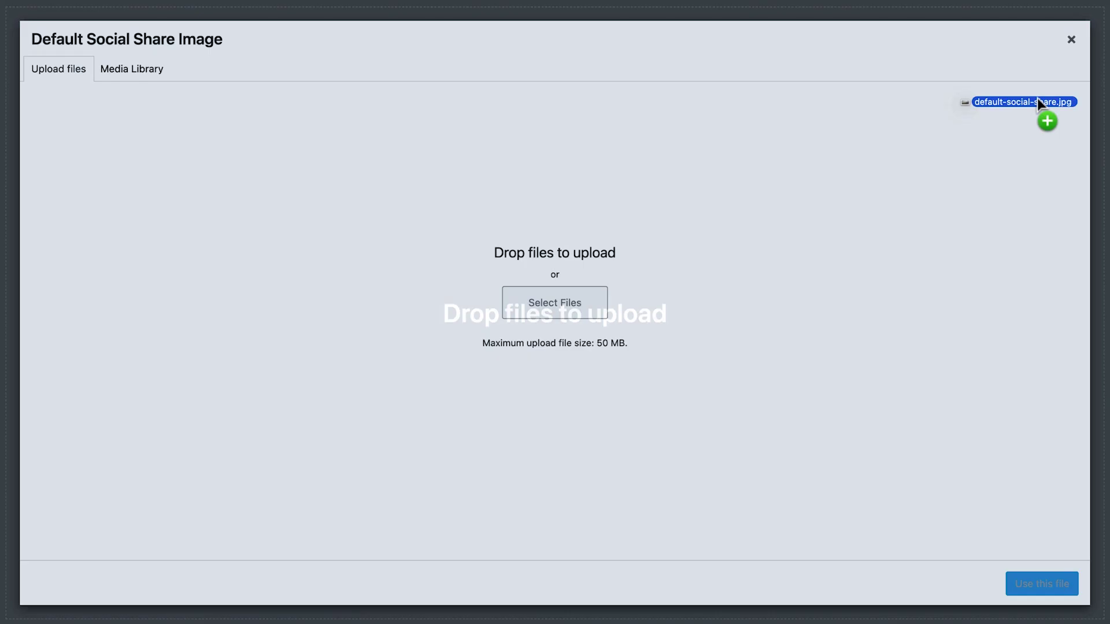
pyautogui.moveTo(1037, 101); pyautogui.dragTo(817, 260)
pyautogui.click(975, 278)
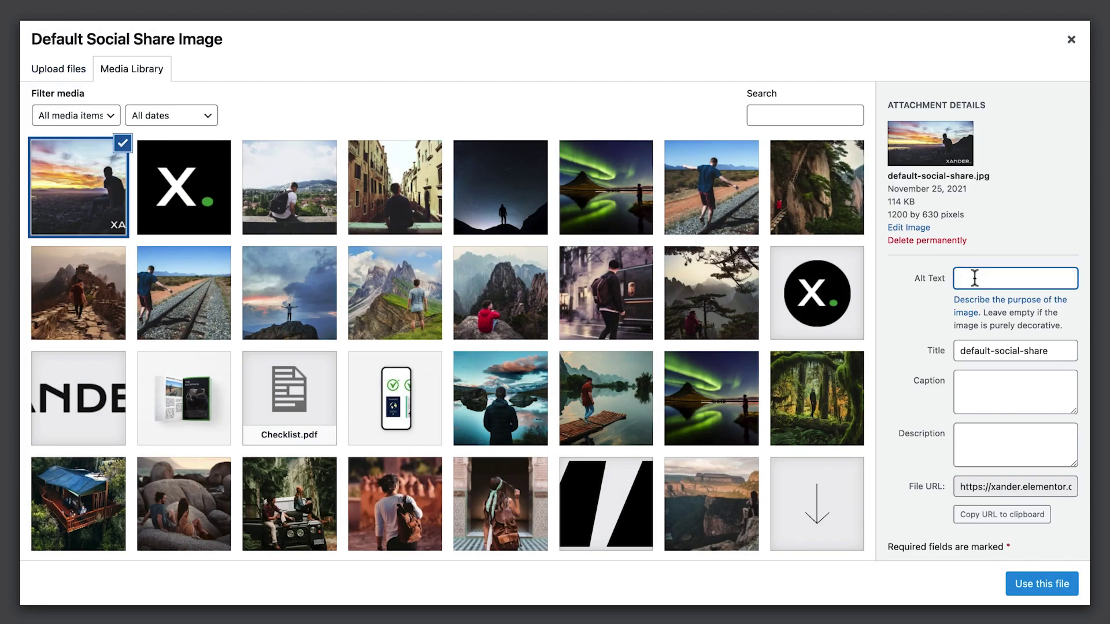
pyautogui.write('Xander Banks Blog')
pyautogui.press('Tab')
pyautogui.press('Tab')
pyautogui.write('Xande')
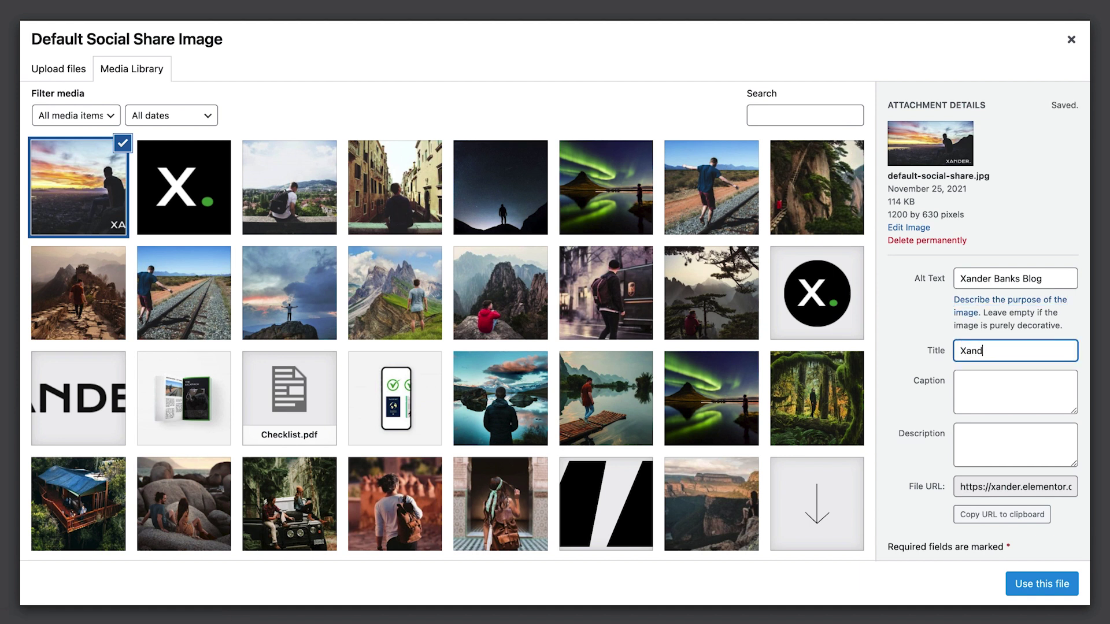
pyautogui.write('r Banks Blog')
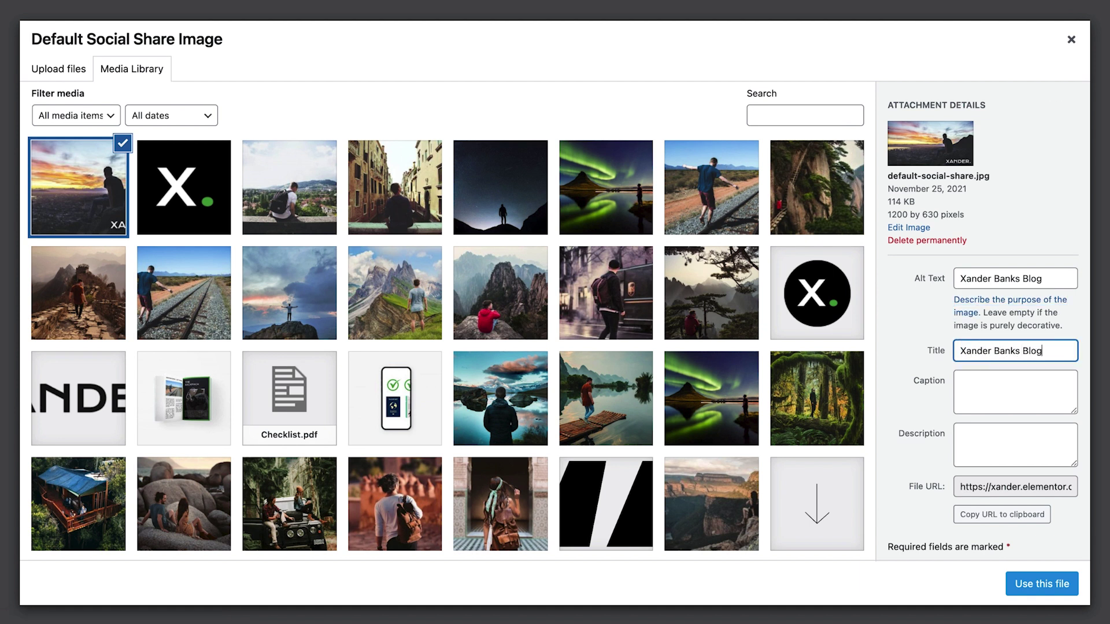
pyautogui.click(1017, 585)
pyautogui.scroll(-3, 1025, 592)
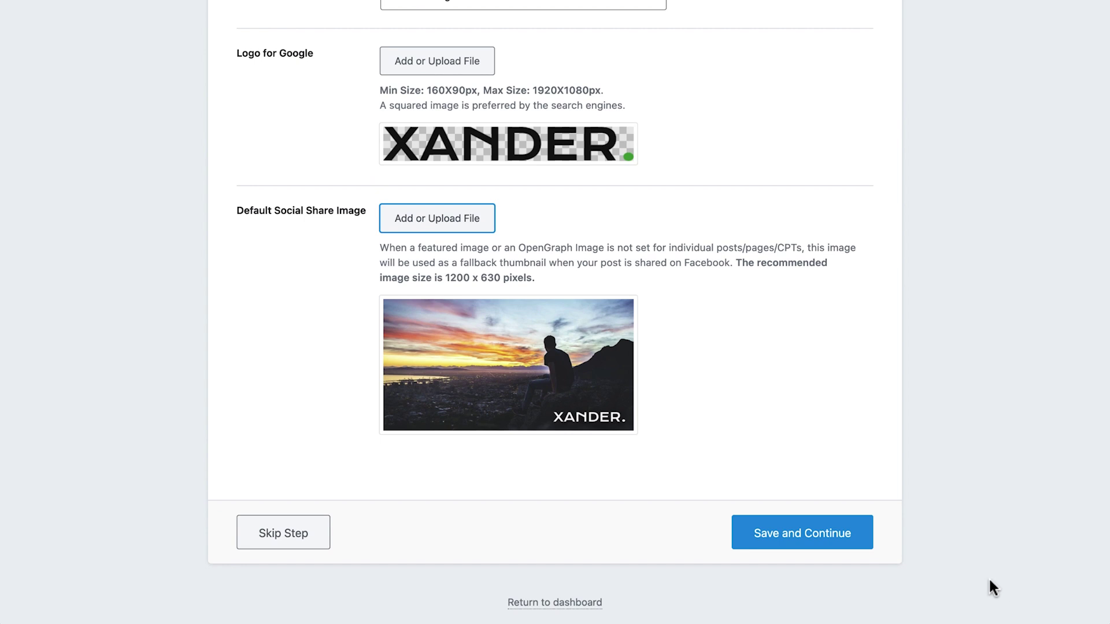
# Save the site details and continue past the Connect Google Services analytics step.
pyautogui.click(836, 540)
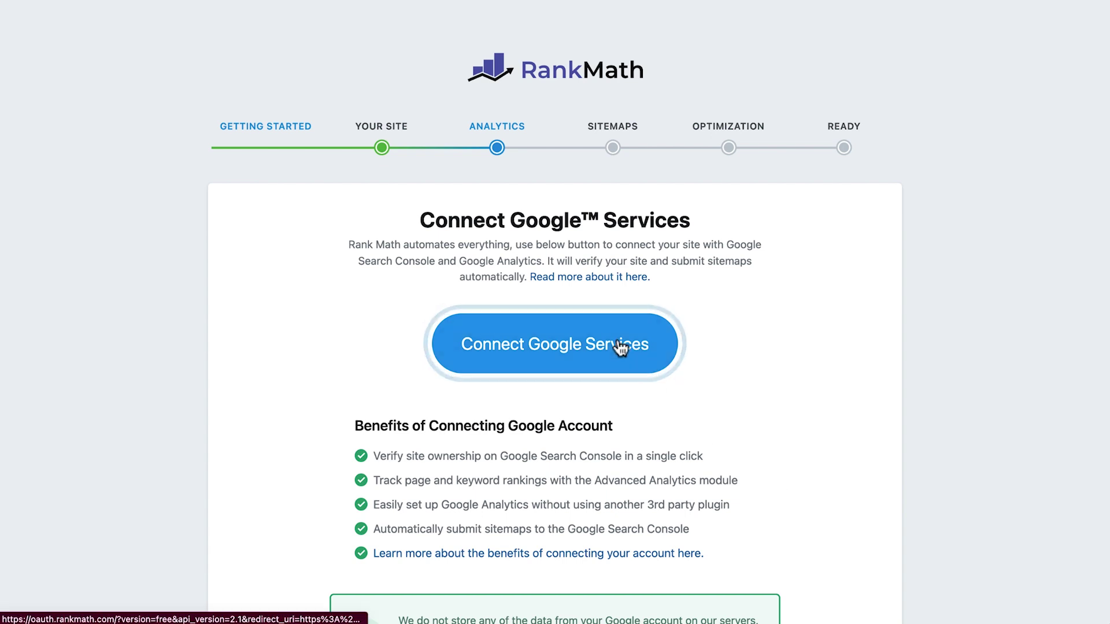
pyautogui.scroll(-4, 621, 347)
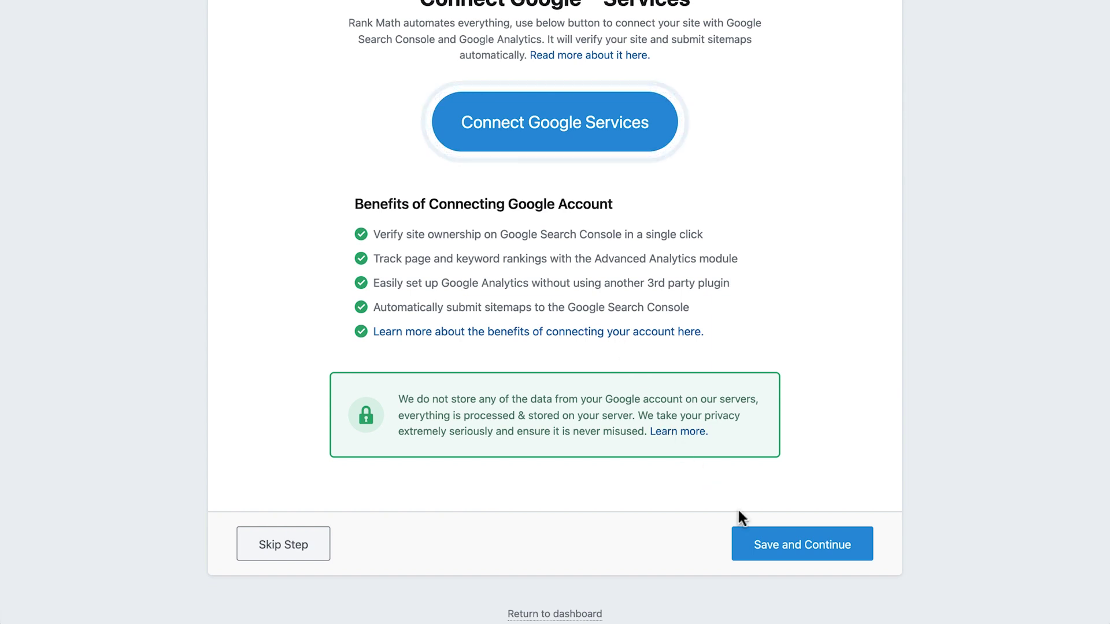
pyautogui.click(782, 548)
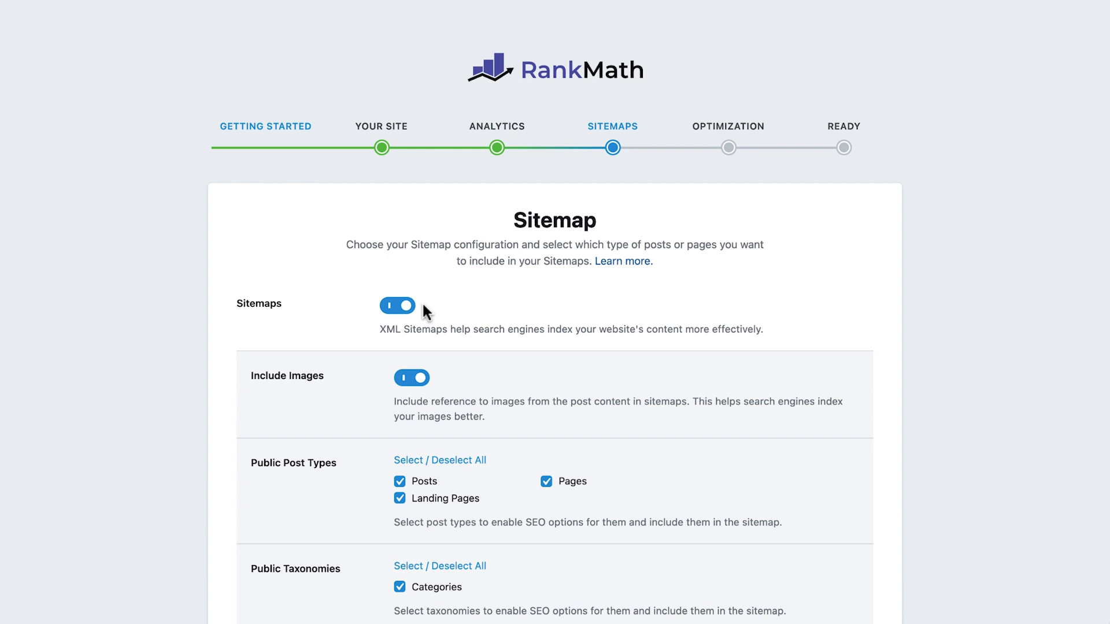
# Save the Sitemap settings and move on to the SEO Tweaks step.
pyautogui.scroll(-4, 457, 310)
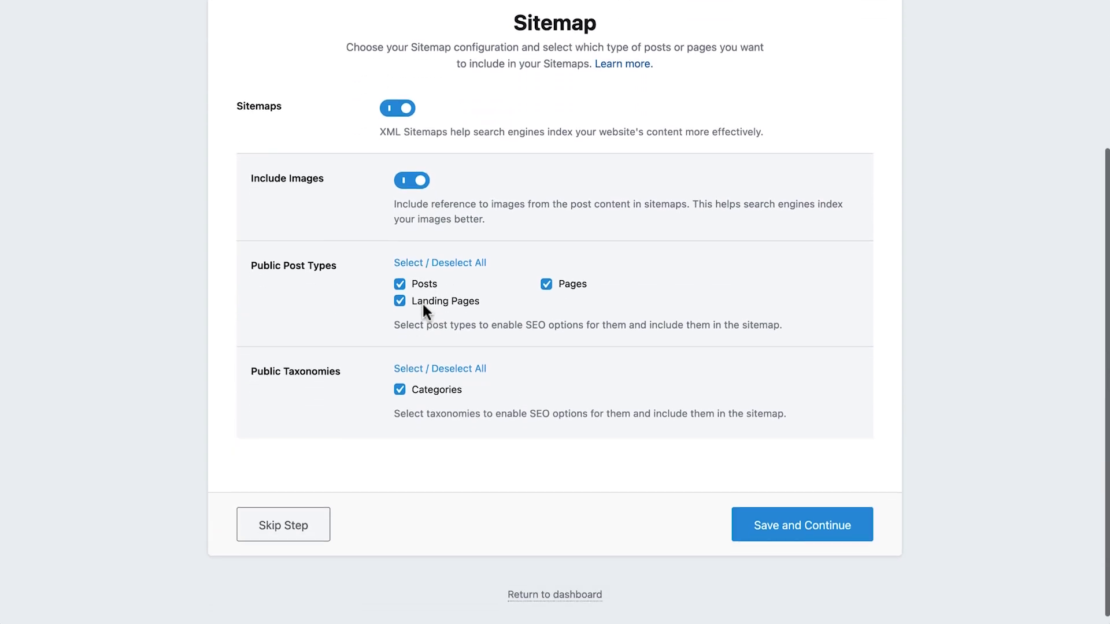
pyautogui.click(796, 531)
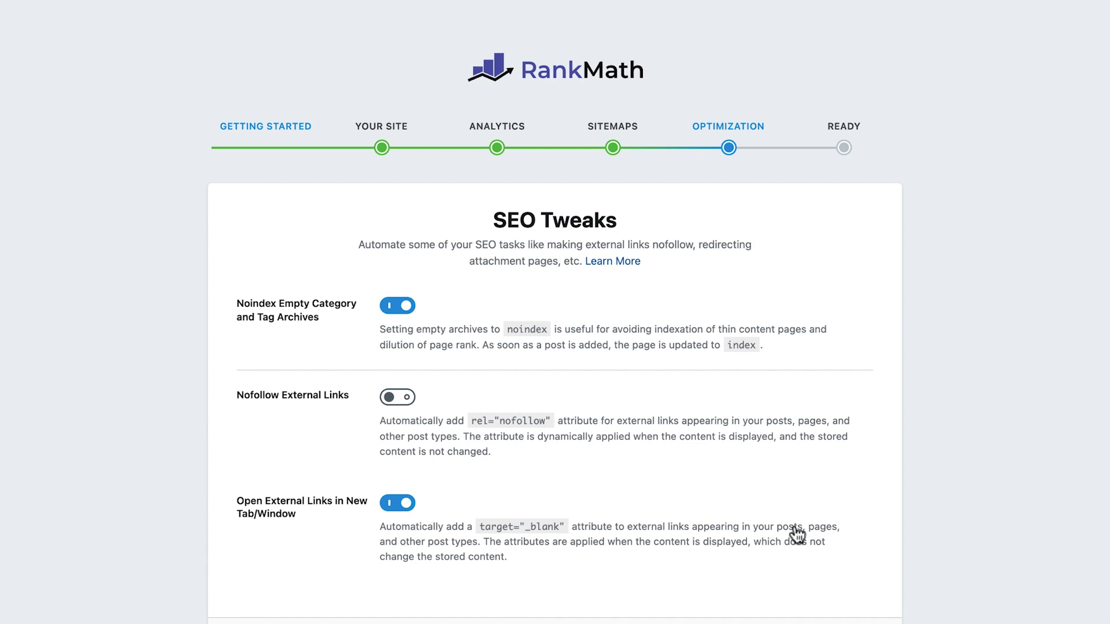
pyautogui.scroll(-3, 797, 535)
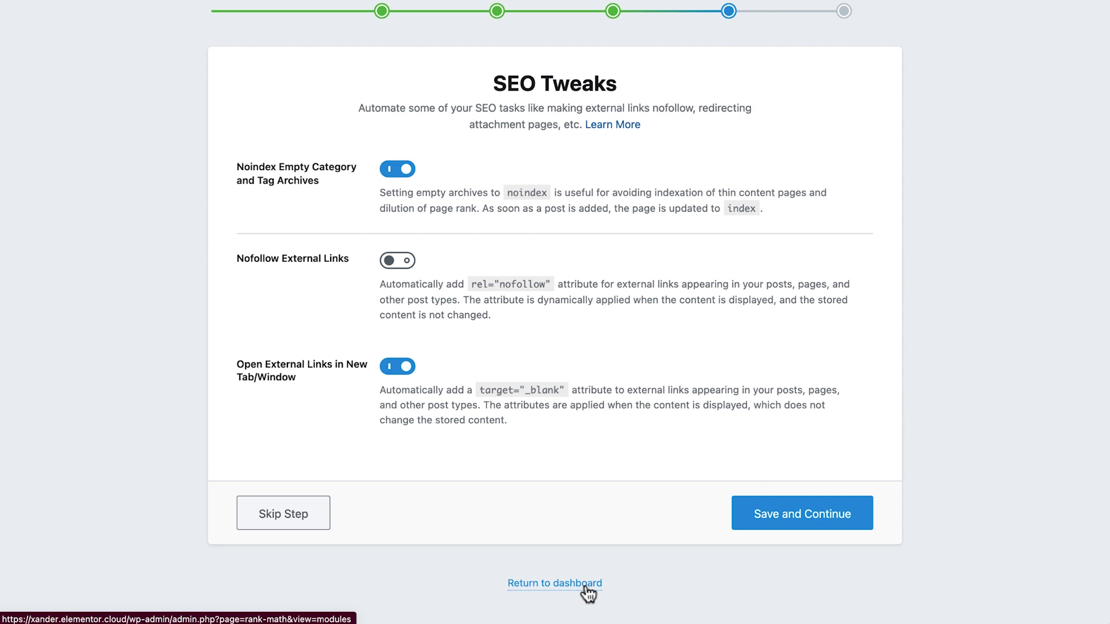
# Save the SEO Tweaks choices to finish the wizard at the Ready screen.
pyautogui.click(789, 516)
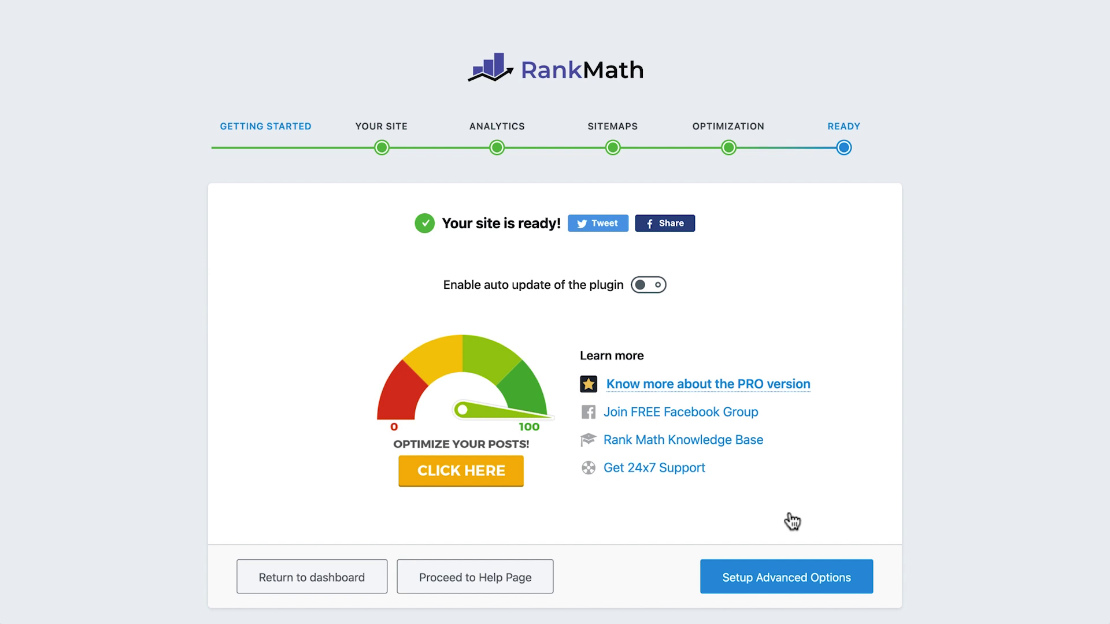
# In the advanced setup's 404 + Redirection step, switch on 404 Monitor and Redirections.
pyautogui.click(795, 577)
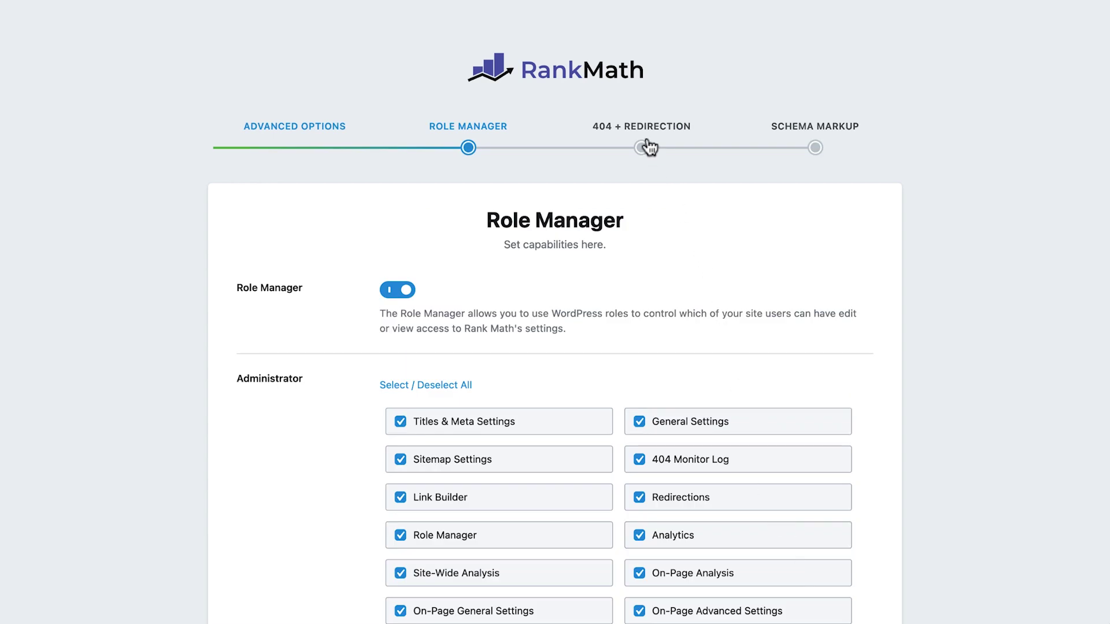
pyautogui.click(642, 148)
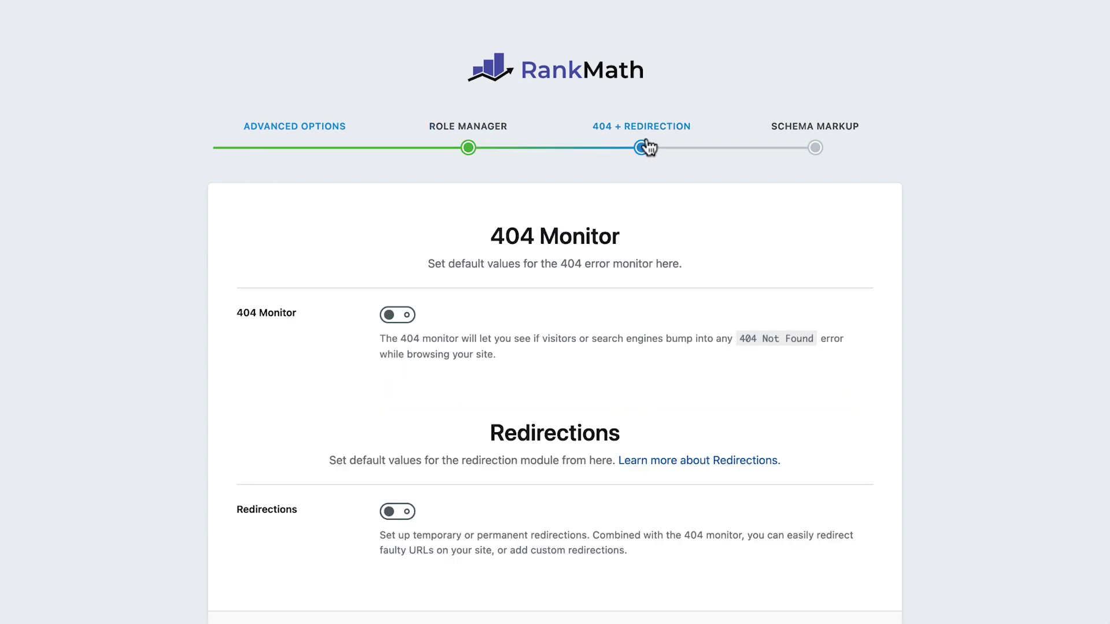
pyautogui.scroll(-3, 647, 146)
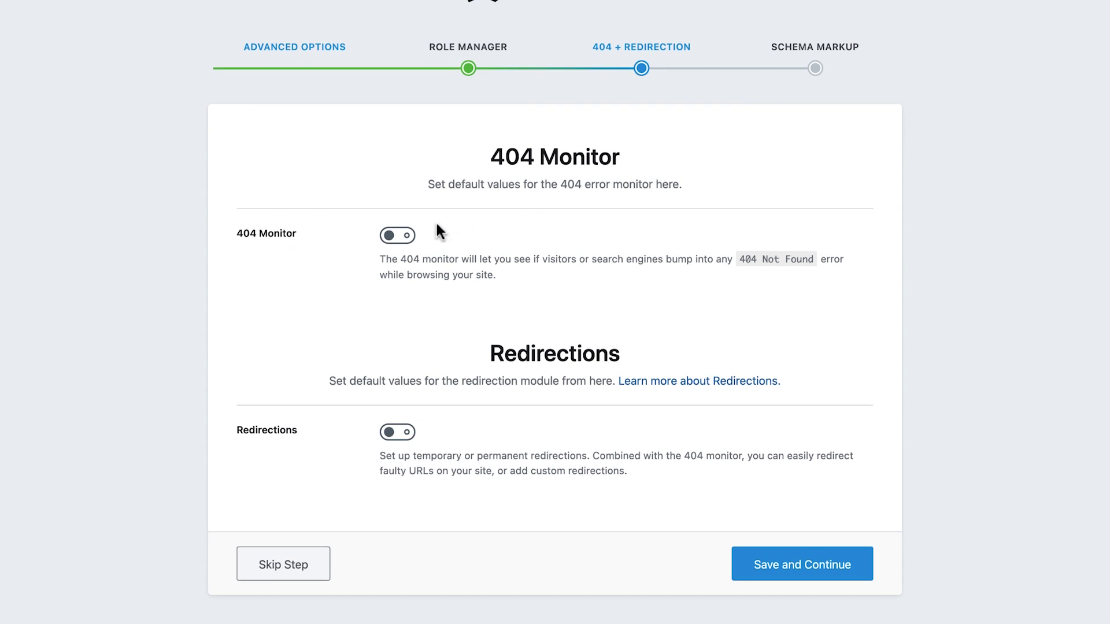
pyautogui.click(398, 237)
pyautogui.click(403, 437)
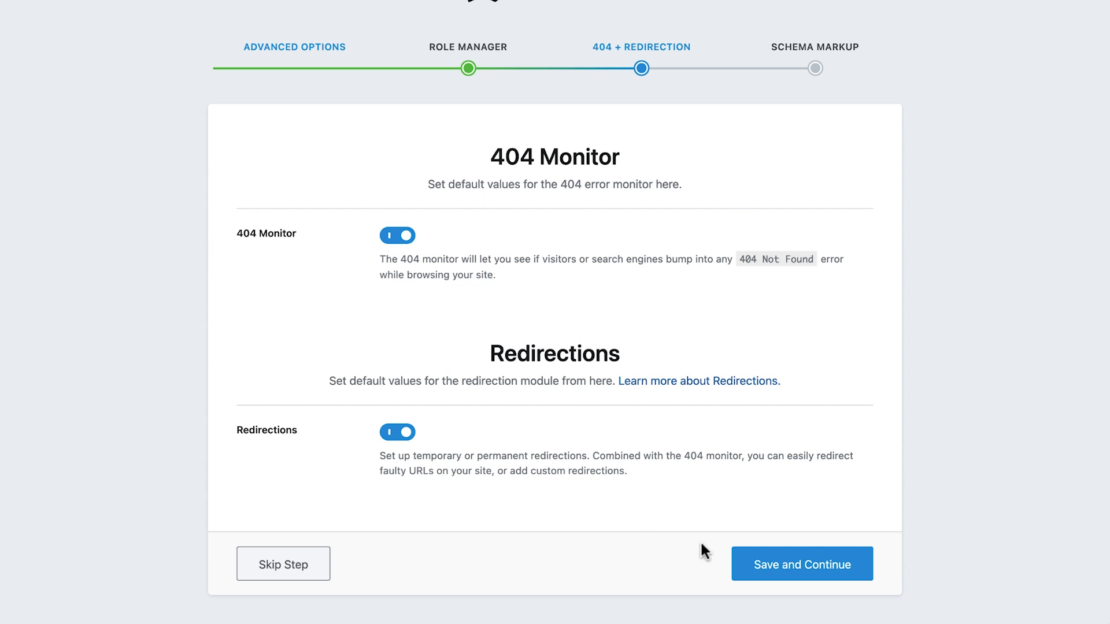
# Save the 404 and redirection settings, return to the dashboard, and view the 404 Monitor log.
pyautogui.click(779, 575)
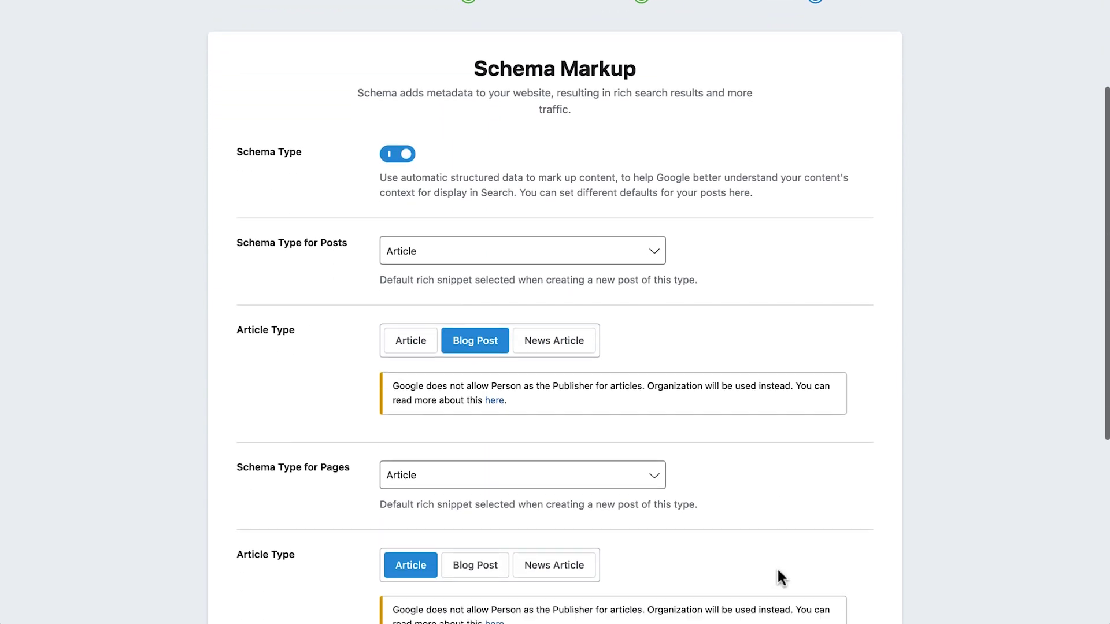
pyautogui.scroll(-5, 780, 577)
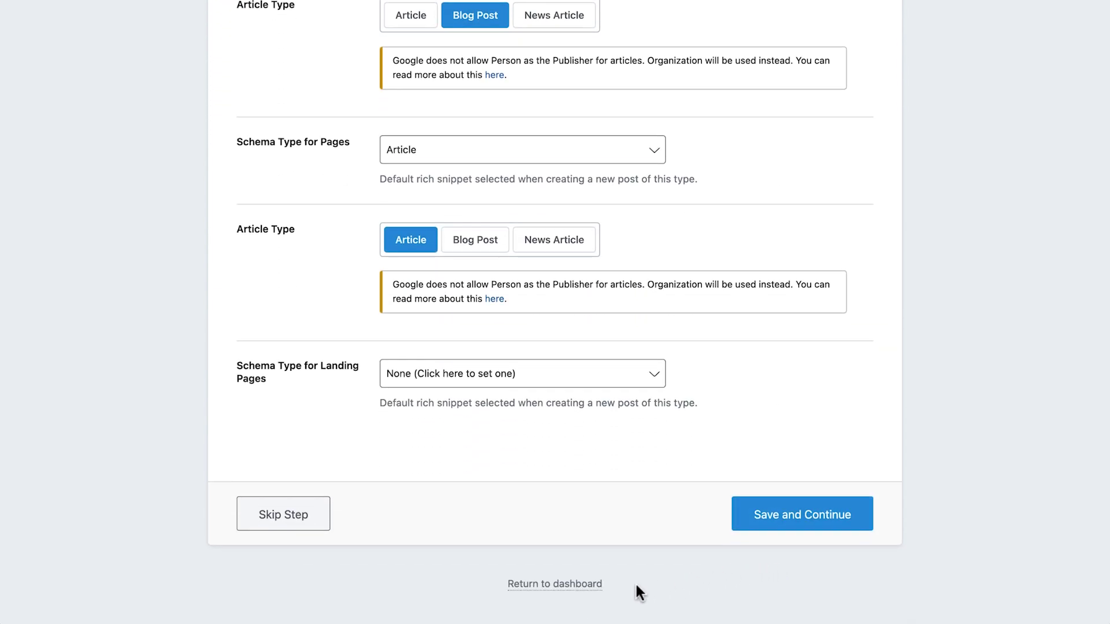
pyautogui.click(568, 587)
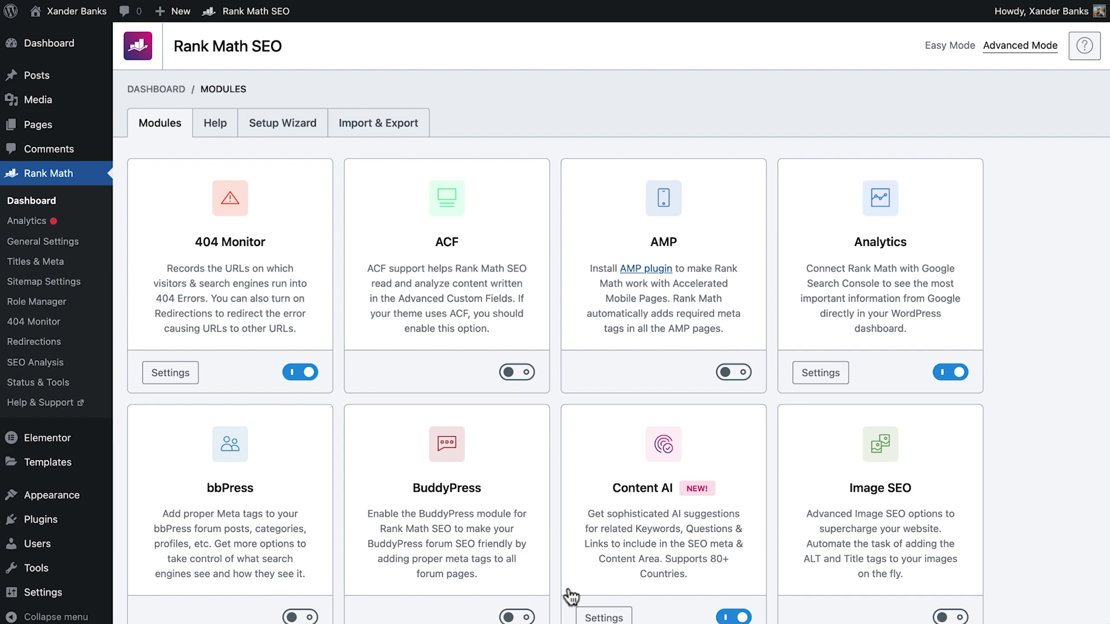
pyautogui.click(76, 331)
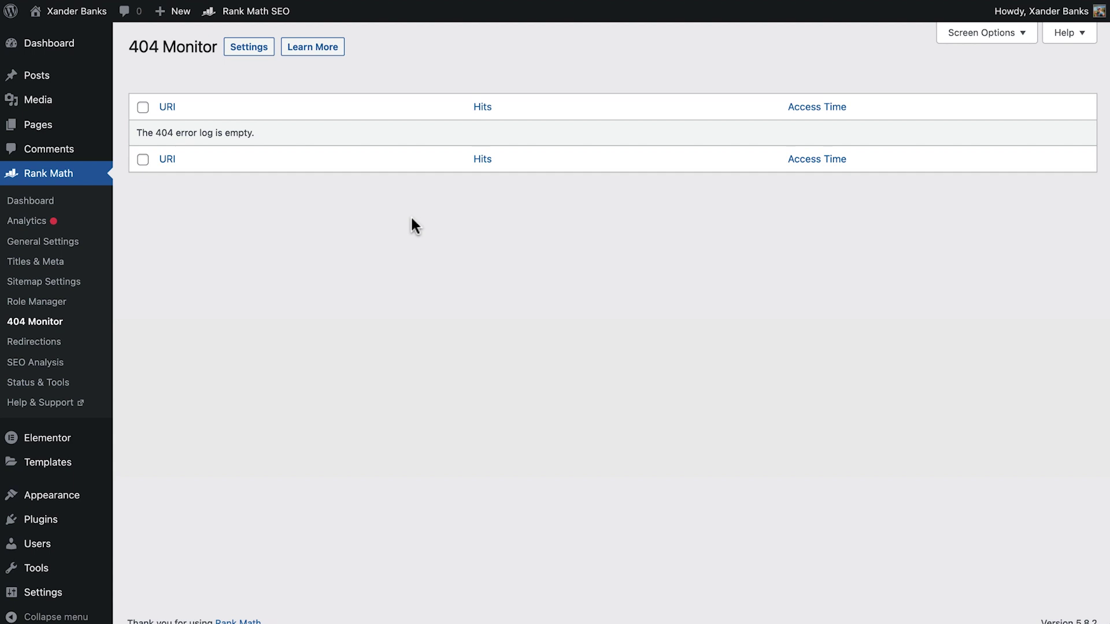
pyautogui.click(62, 346)
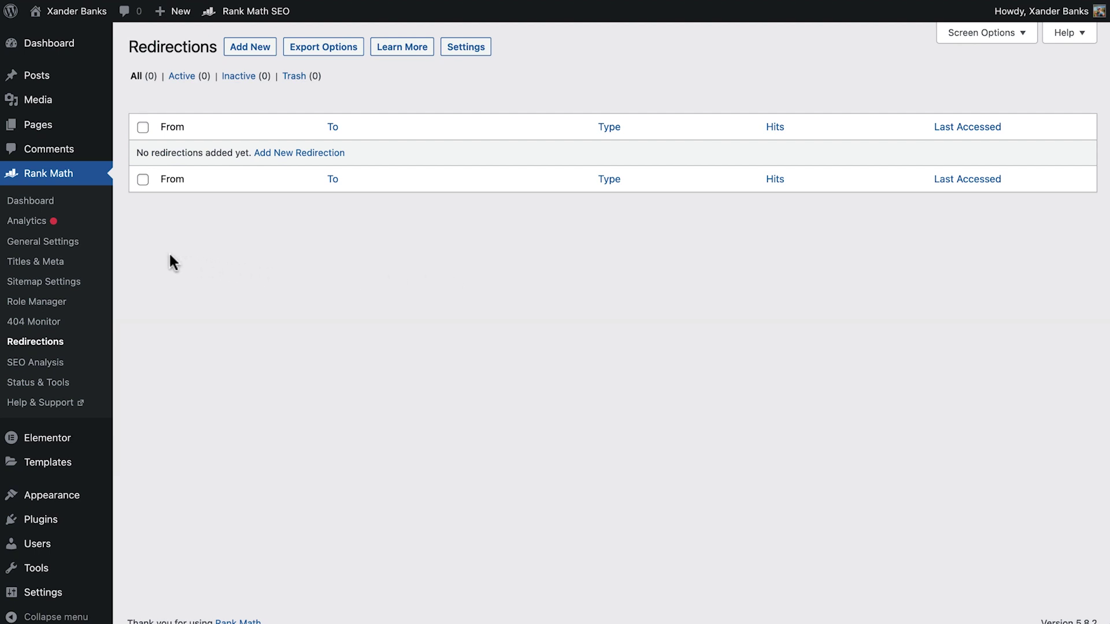
pyautogui.click(68, 242)
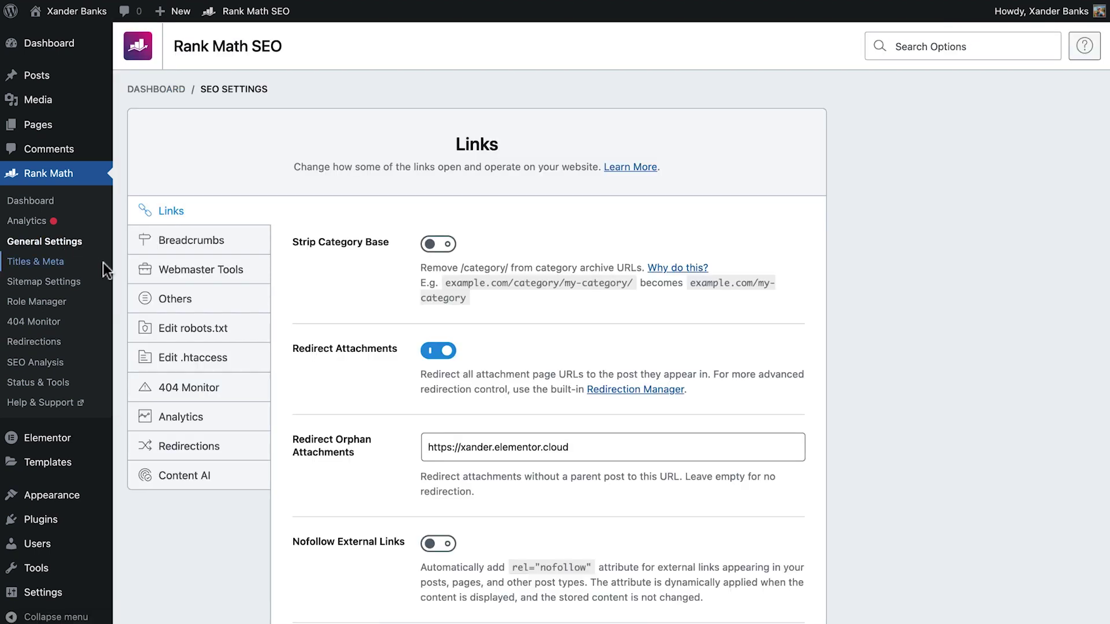
pyautogui.click(227, 308)
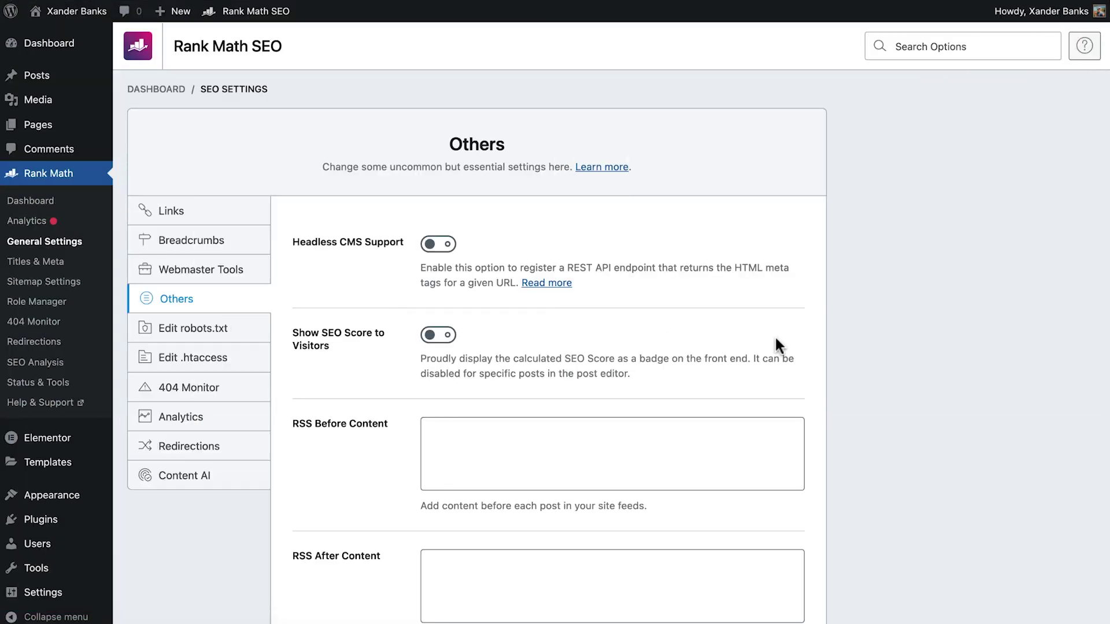
pyautogui.scroll(-3, 878, 340)
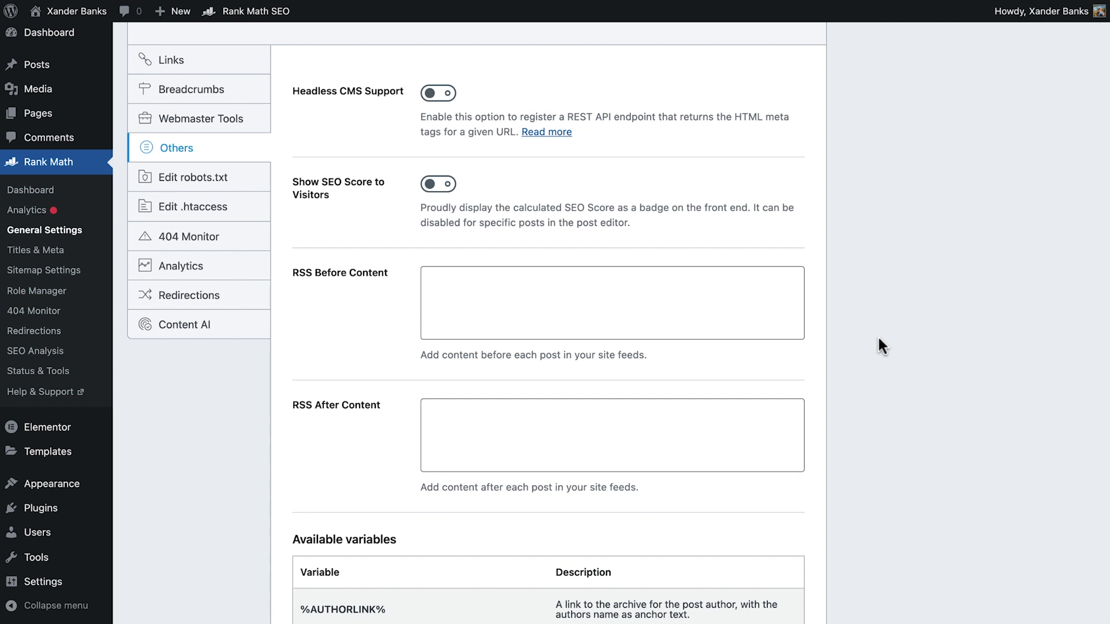
pyautogui.scroll(-4, 878, 340)
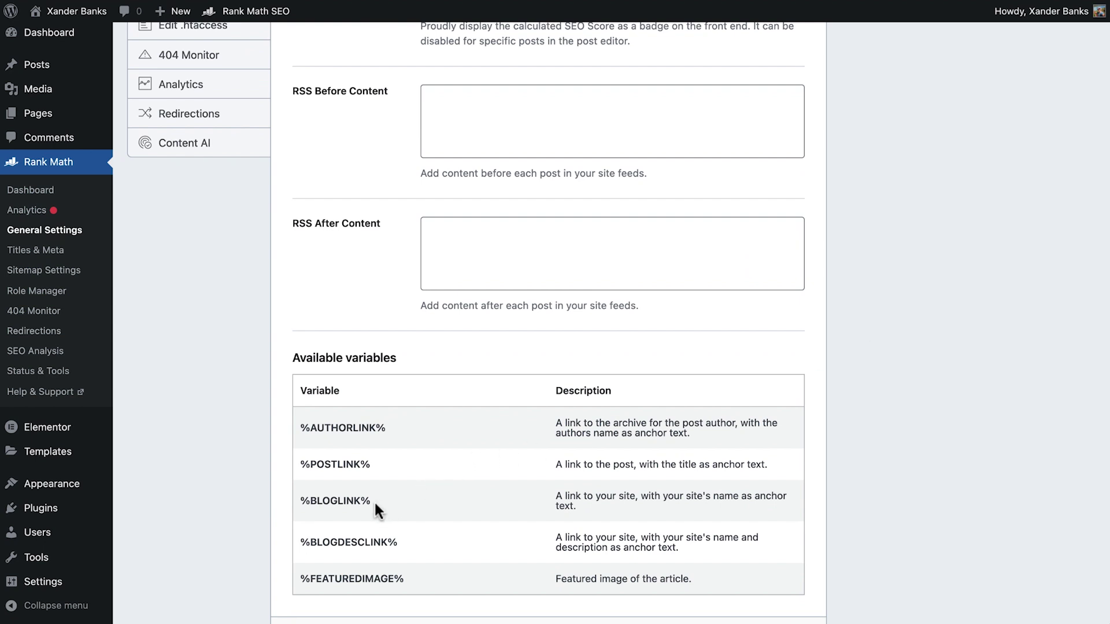
pyautogui.moveTo(374, 502); pyautogui.dragTo(303, 504)
pyautogui.hotkey('ctrl', 'c')
pyautogui.click(491, 109)
pyautogui.hotkey('ctrl', 'v')
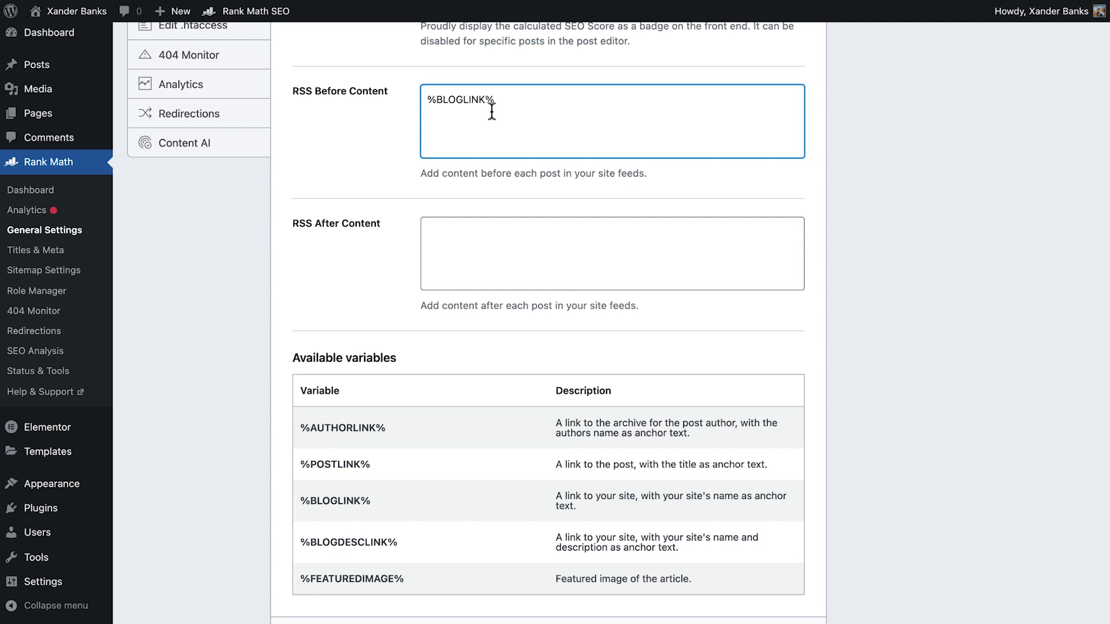
pyautogui.moveTo(404, 577); pyautogui.dragTo(302, 580)
pyautogui.hotkey('ctrl', 'c')
pyautogui.click(454, 123)
pyautogui.hotkey('ctrl', 'v')
pyautogui.press('Return')
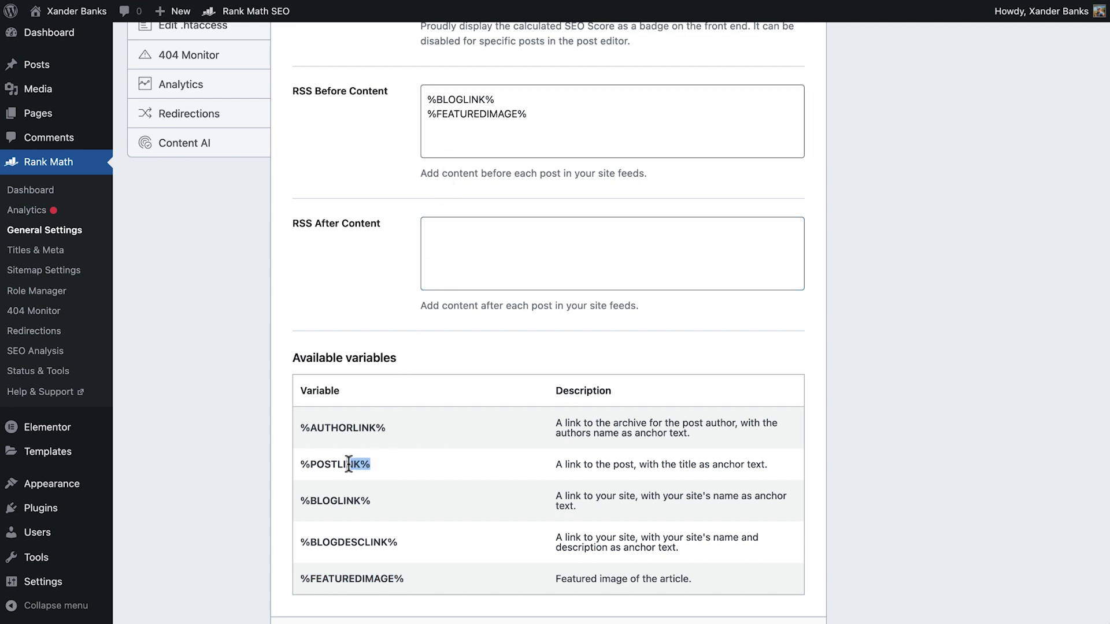
pyautogui.moveTo(335, 465); pyautogui.dragTo(298, 467)
pyautogui.click(471, 139)
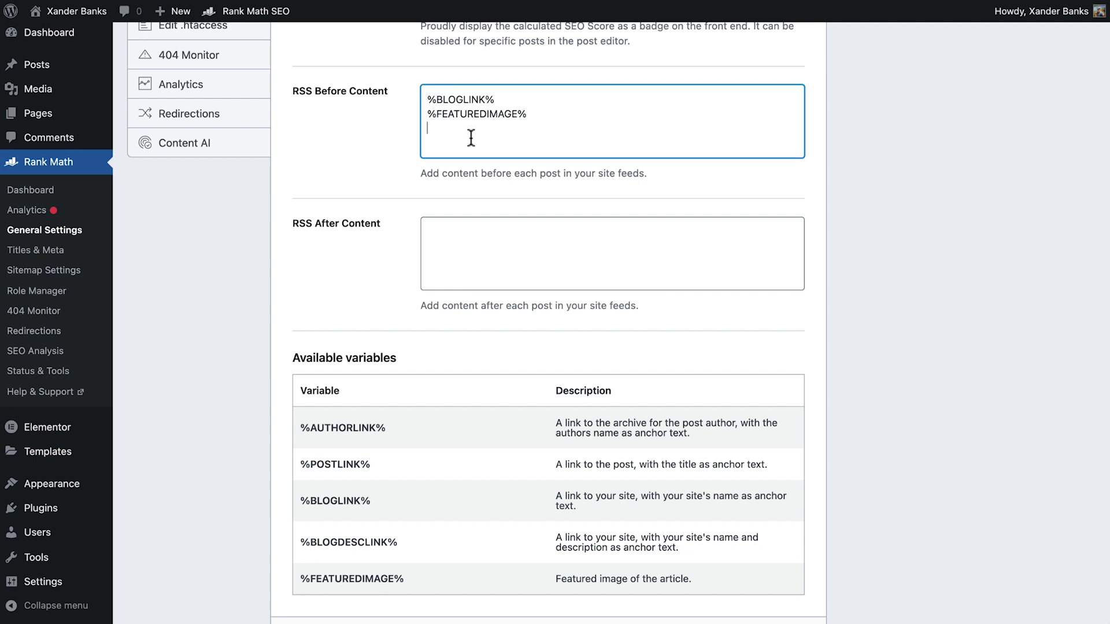
pyautogui.hotkey('ctrl', 'v')
pyautogui.click(447, 240)
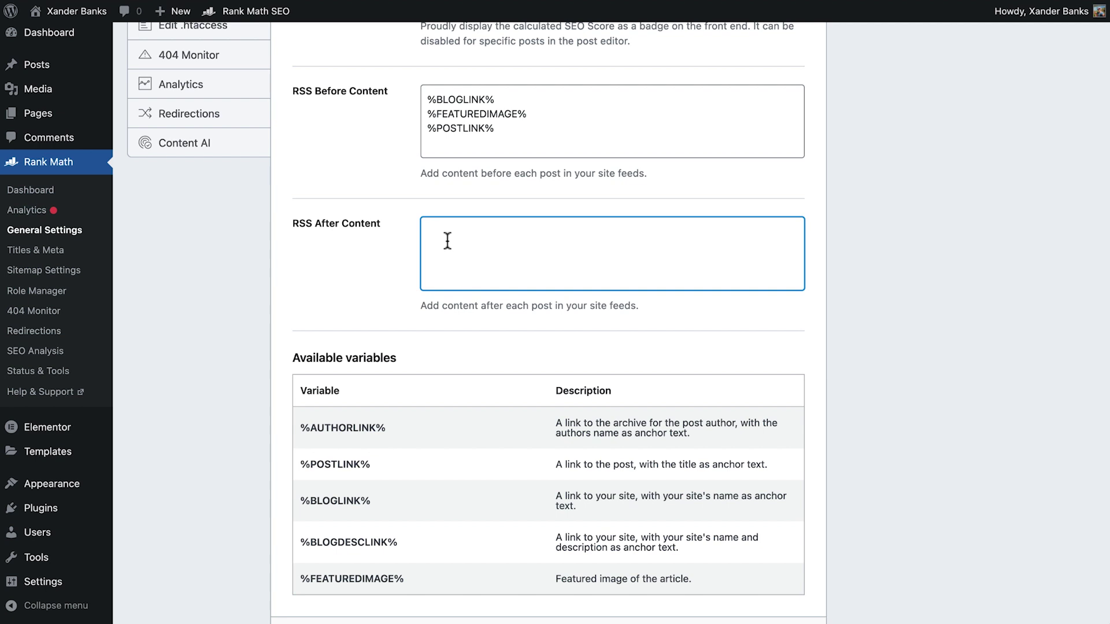
pyautogui.hotkey('ctrl', 'v')
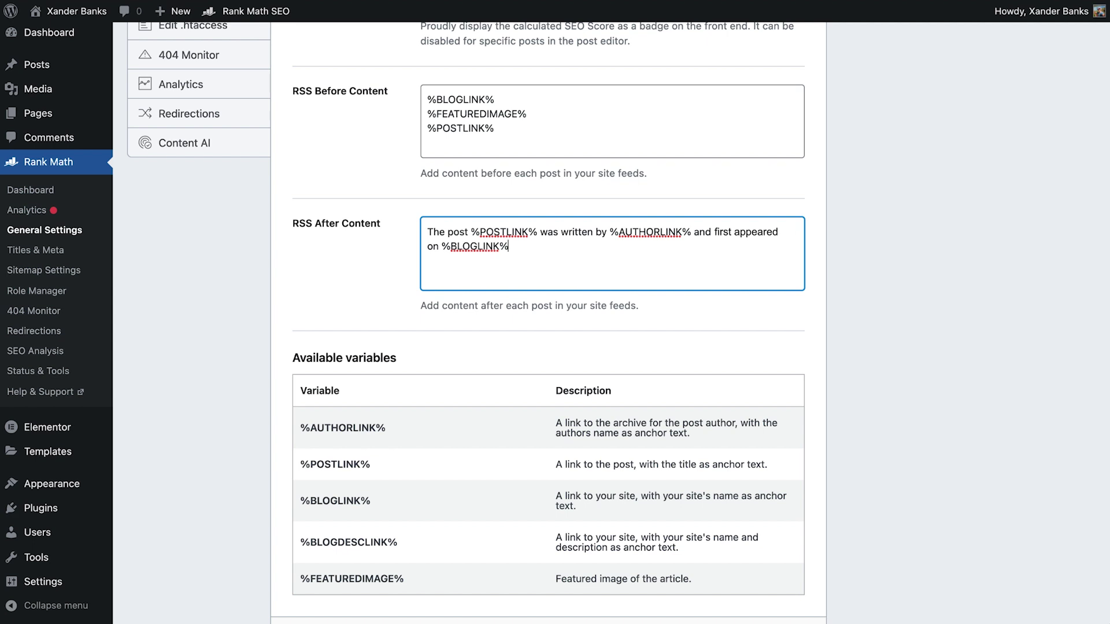
pyautogui.scroll(-3, 555, 323)
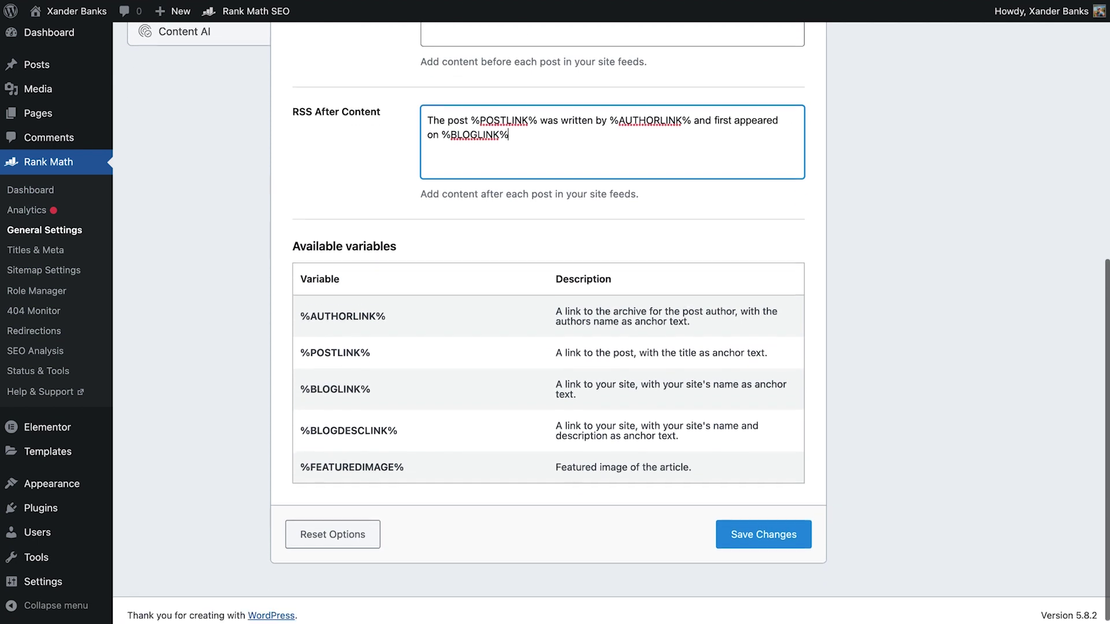
pyautogui.click(762, 530)
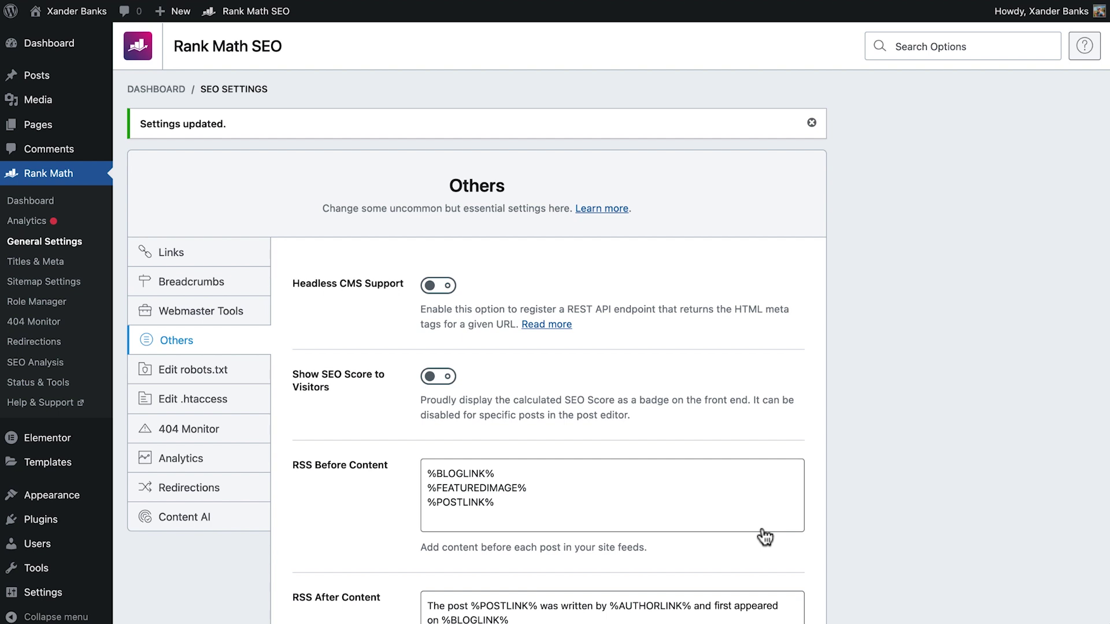
pyautogui.hotkey('ctrl', 'e')
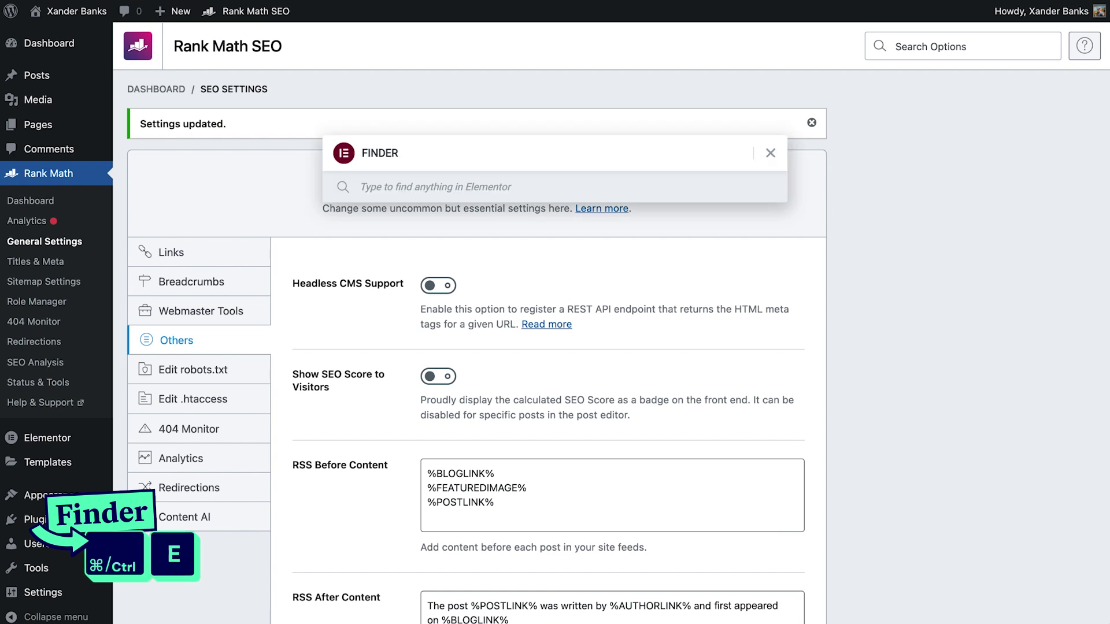
pyautogui.write('post')
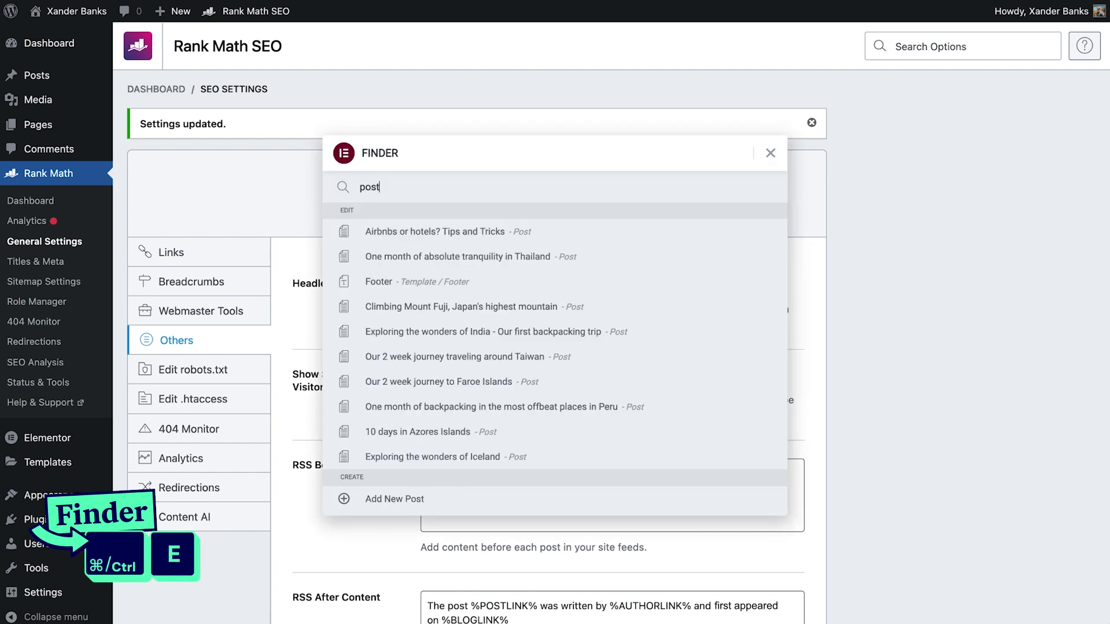
pyautogui.press('Return')
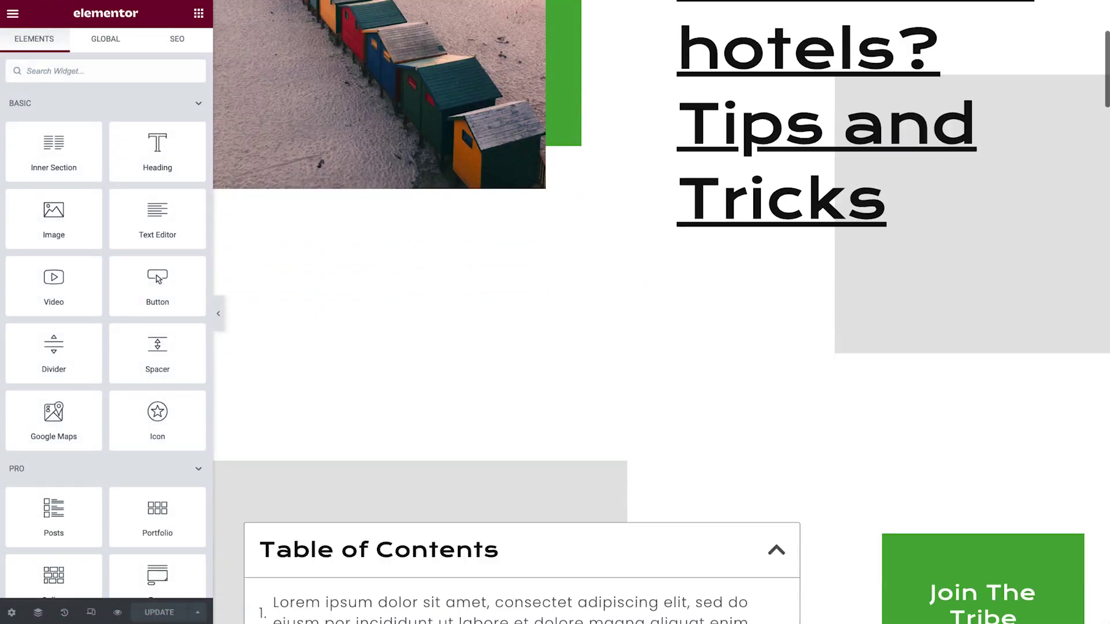
pyautogui.scroll(-6, 341, 187)
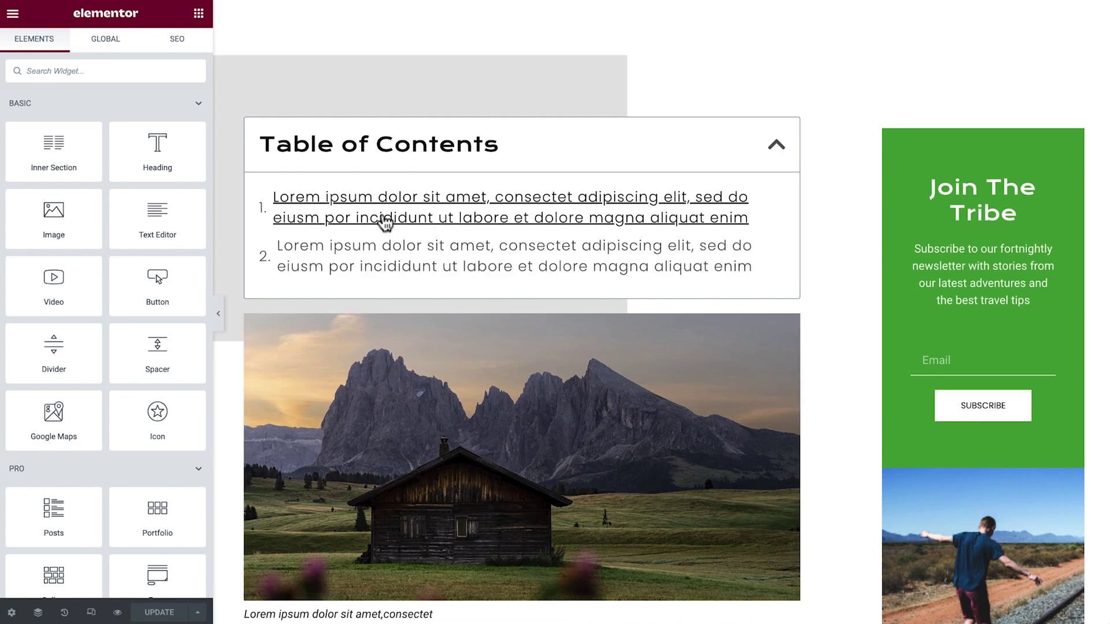
pyautogui.click(180, 43)
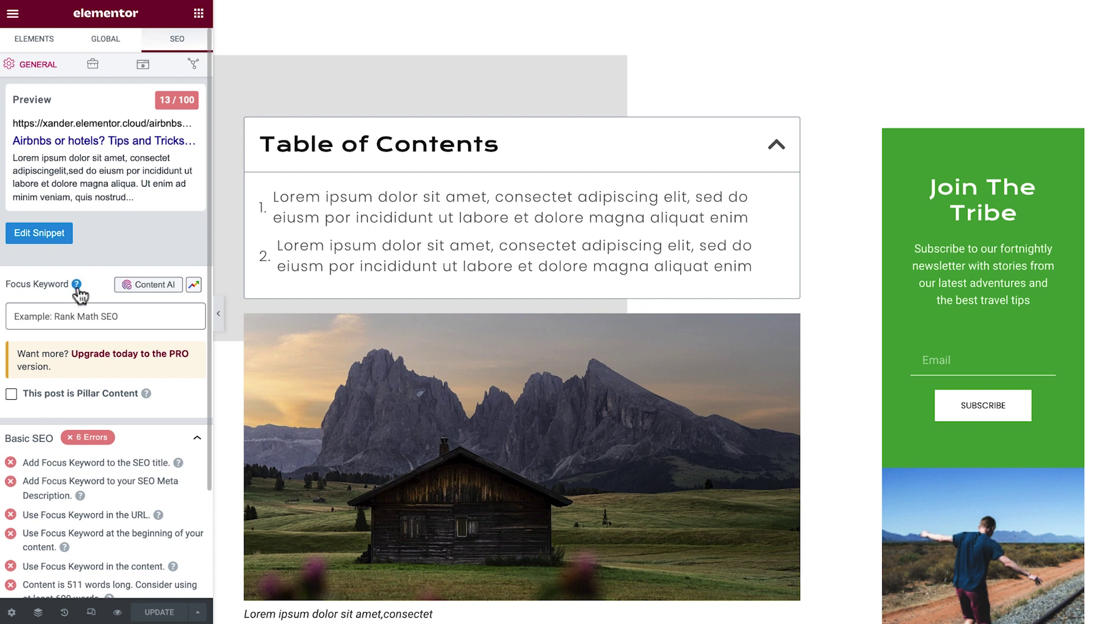
pyautogui.scroll(-3, 80, 296)
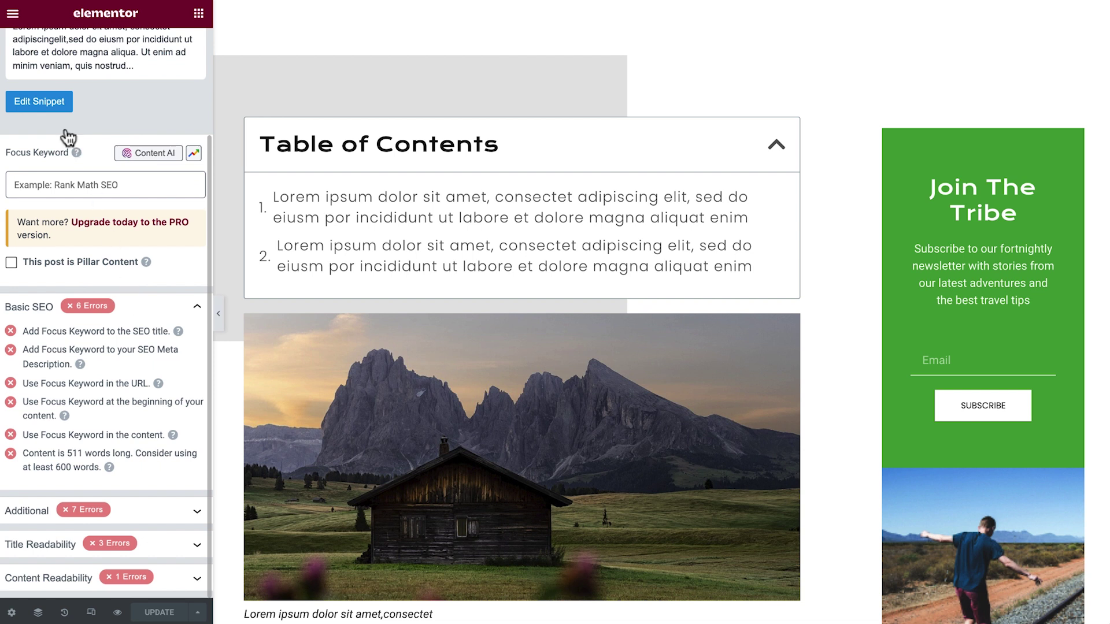
pyautogui.click(13, 18)
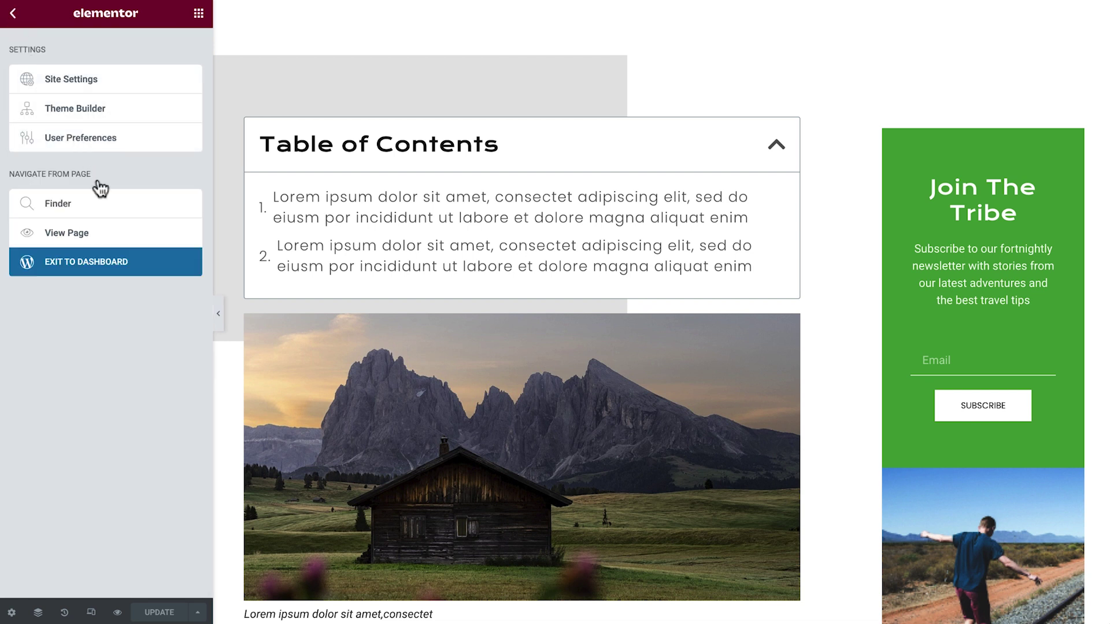
pyautogui.click(134, 266)
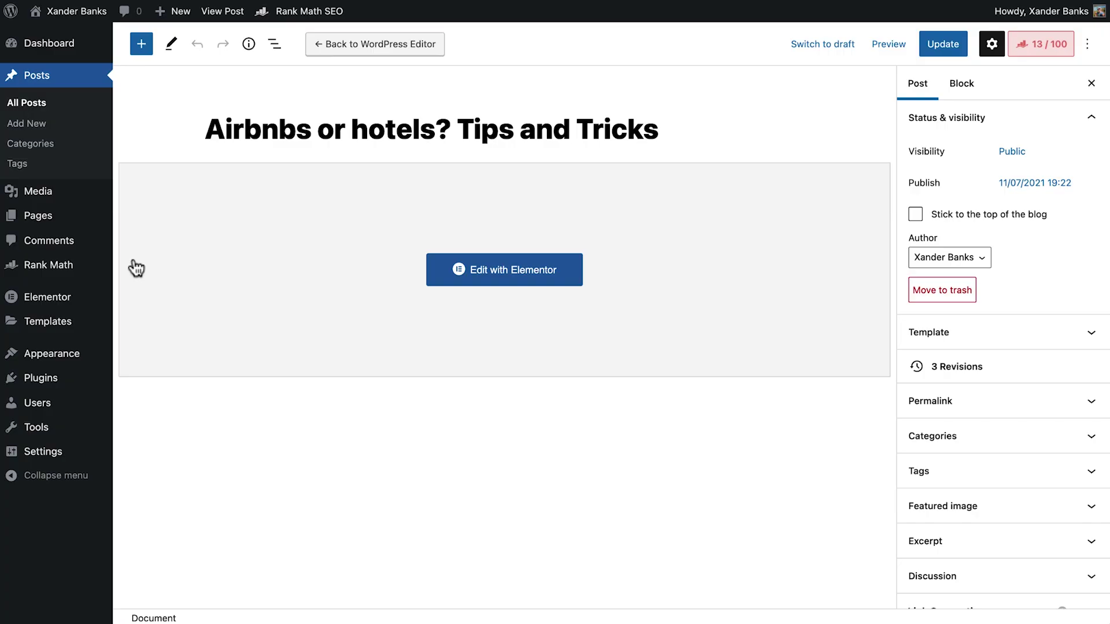
pyautogui.click(1044, 45)
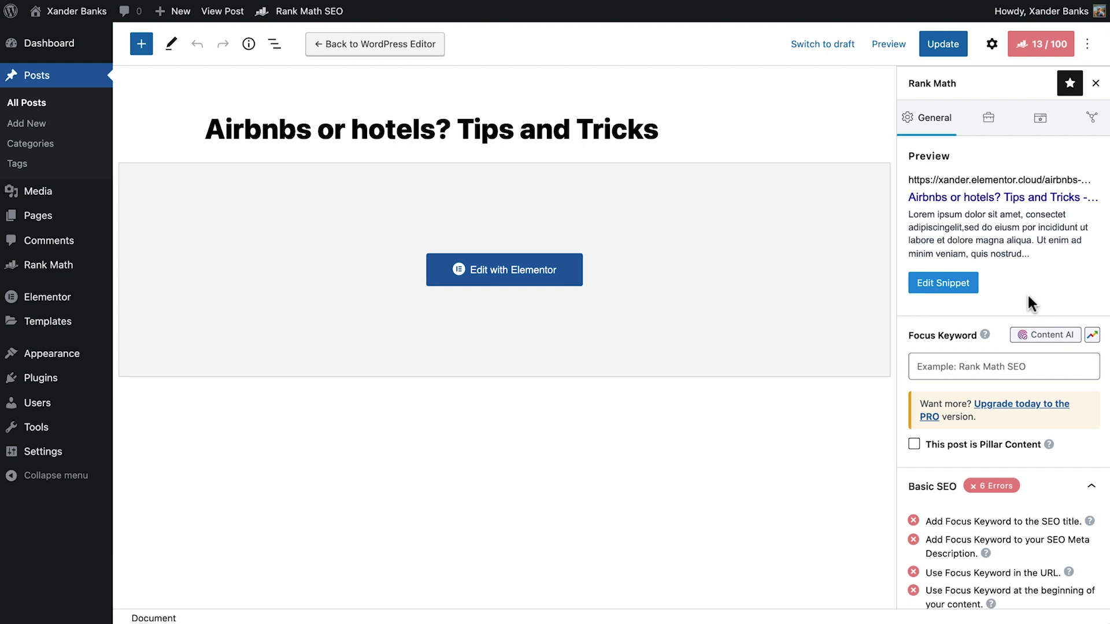
pyautogui.moveTo(91, 274)
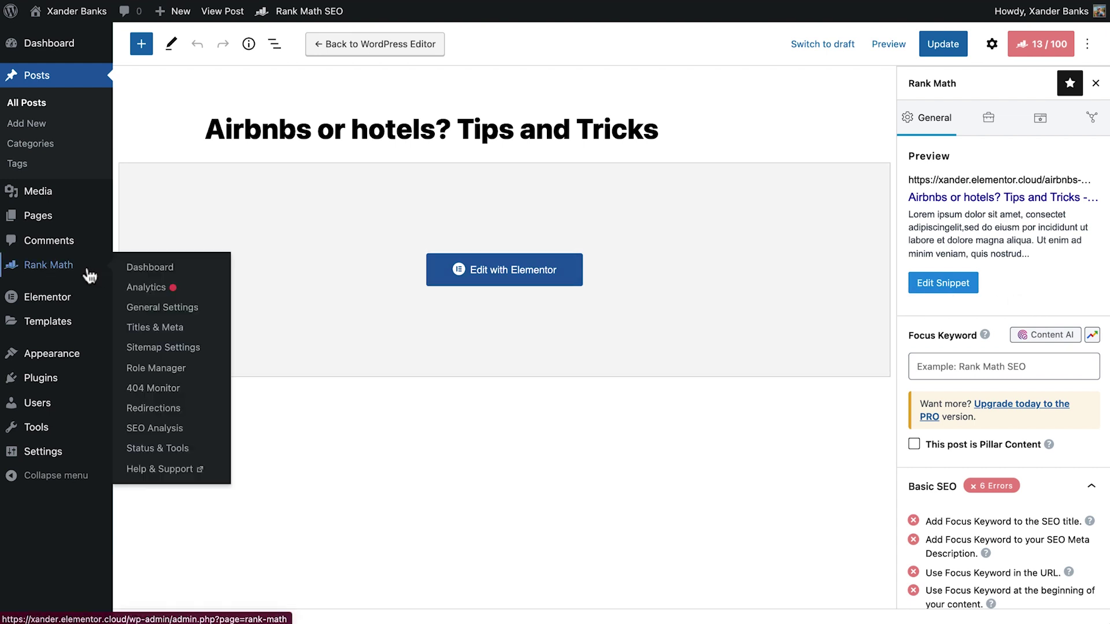
pyautogui.click(172, 314)
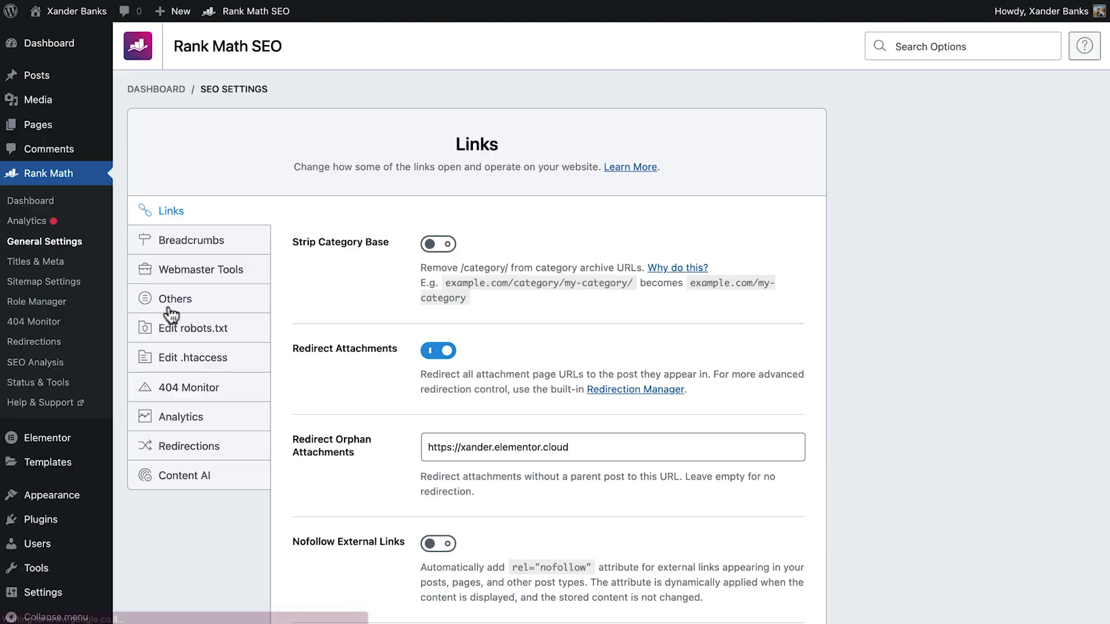
pyautogui.click(218, 252)
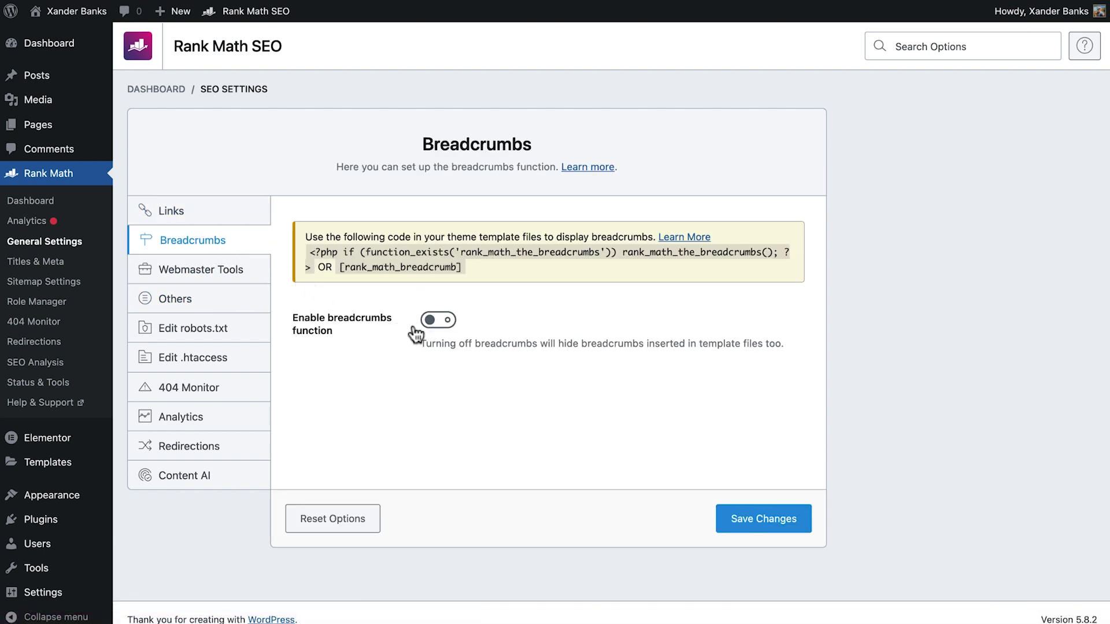
pyautogui.click(440, 325)
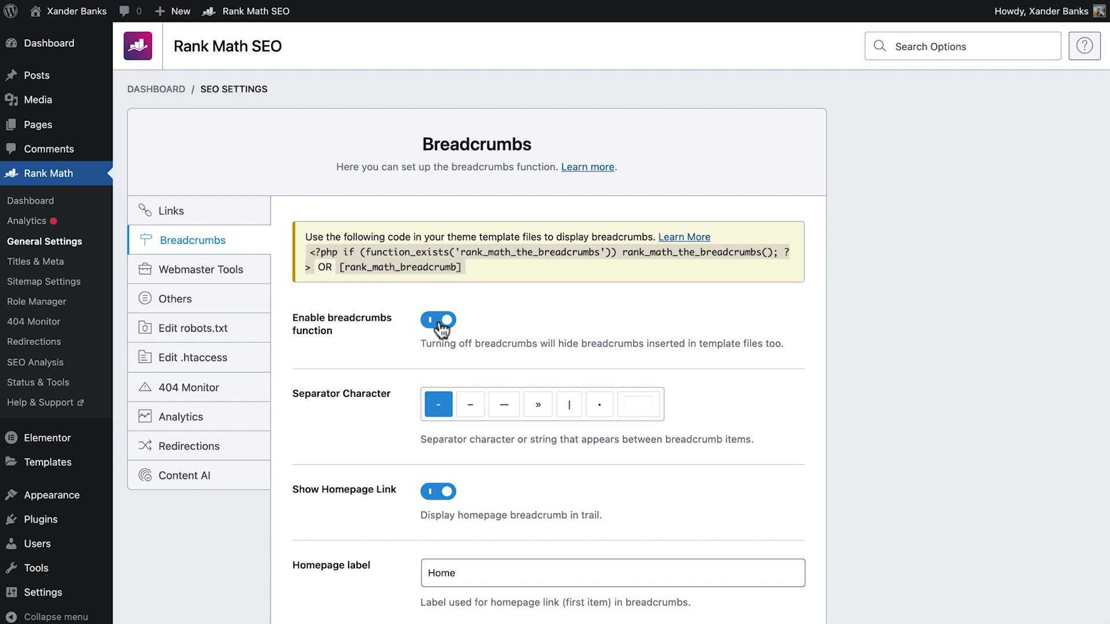
pyautogui.scroll(-5, 440, 327)
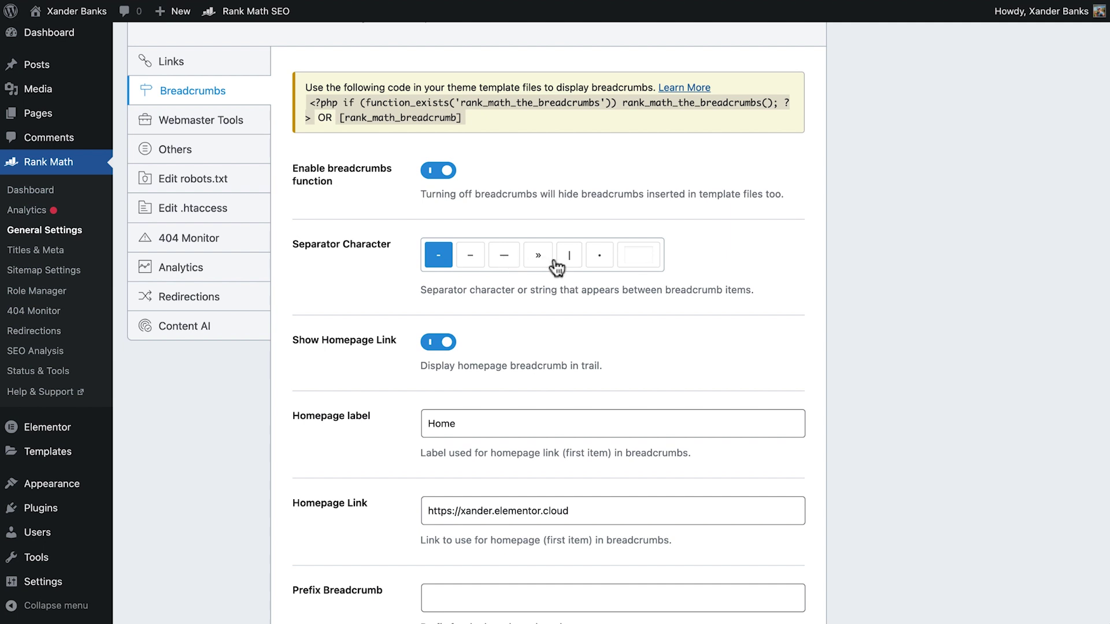
pyautogui.click(636, 255)
pyautogui.write('👈')
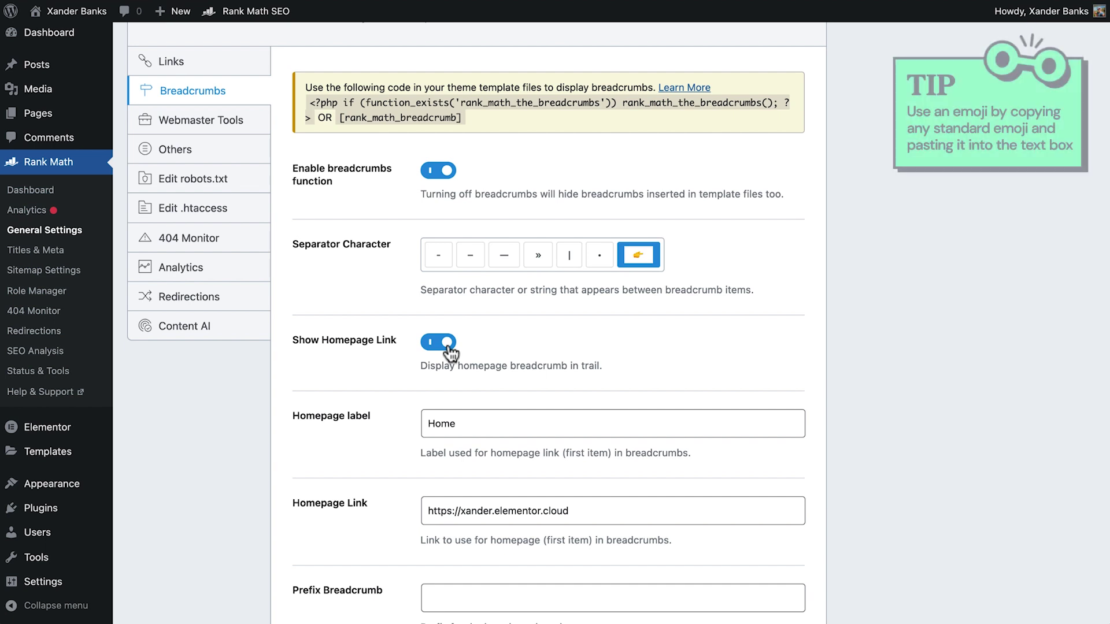
pyautogui.doubleClick(447, 424)
pyautogui.write('Xander Travels')
pyautogui.scroll(-5, 447, 423)
pyautogui.scroll(-1, 443, 437)
pyautogui.click(444, 405)
pyautogui.write("You're Here:")
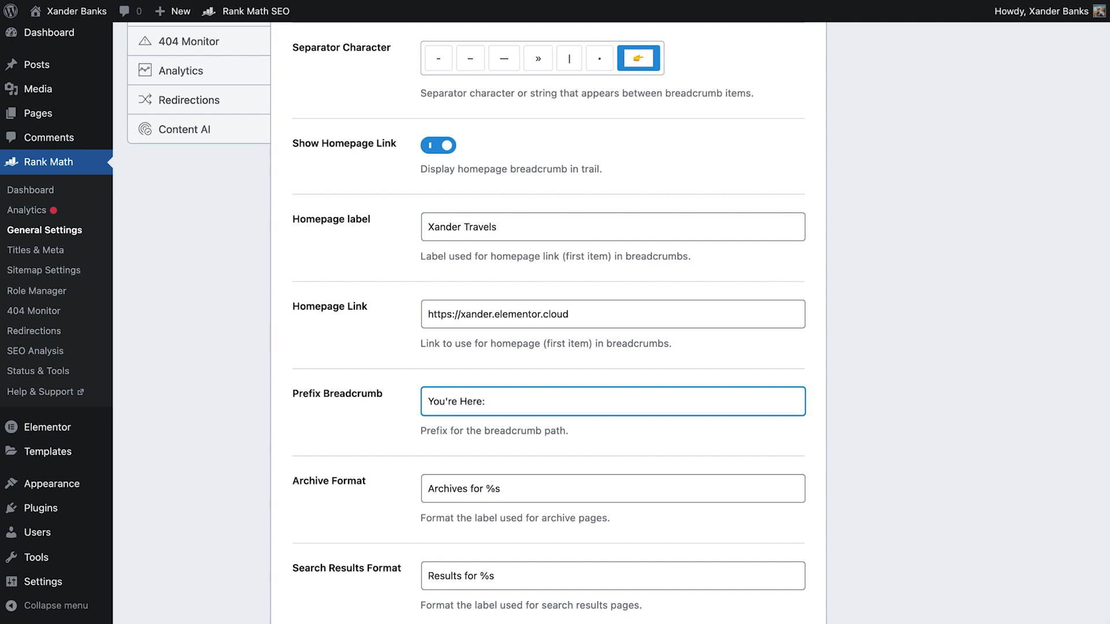
pyautogui.hotkey('ctrl', 'a')
pyautogui.press('BackSpace')
pyautogui.scroll(-5, 612, 324)
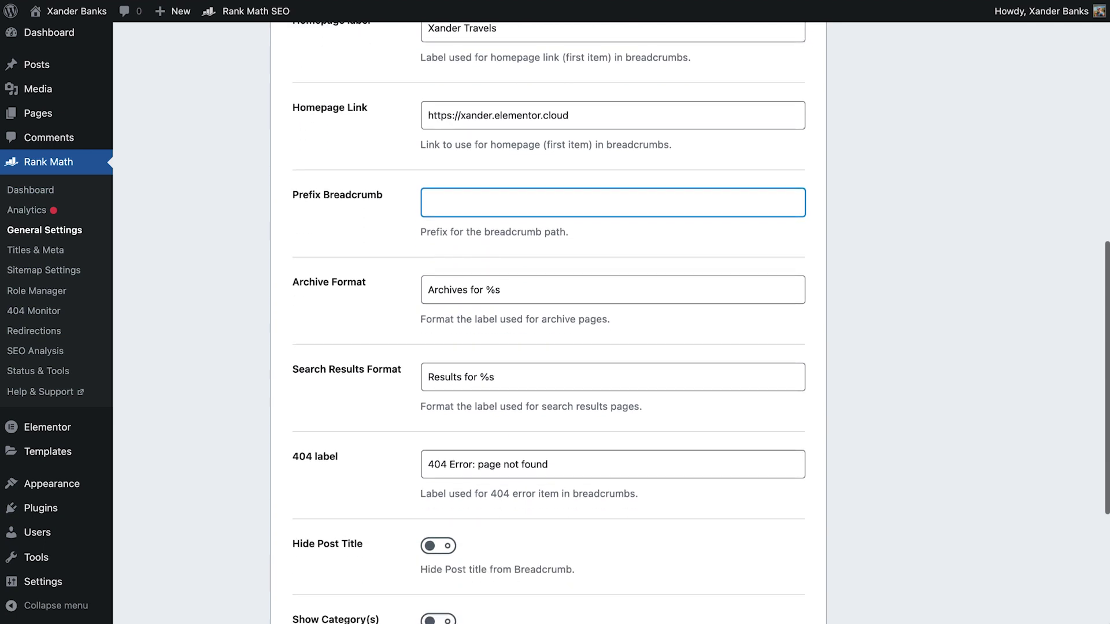
pyautogui.scroll(-2, 613, 324)
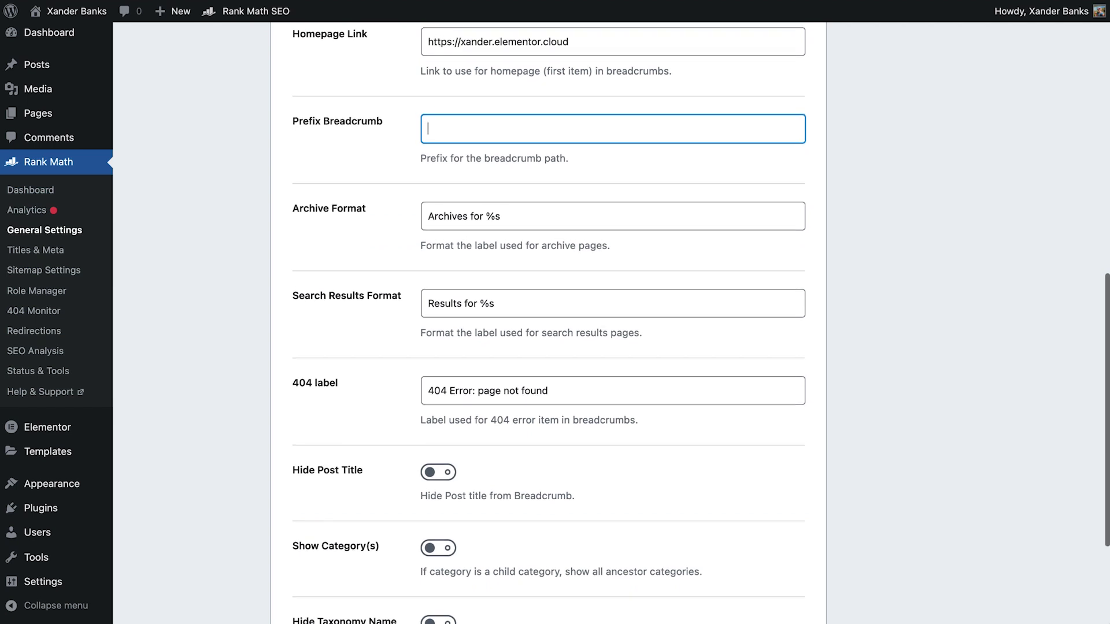
pyautogui.scroll(-4, 438, 354)
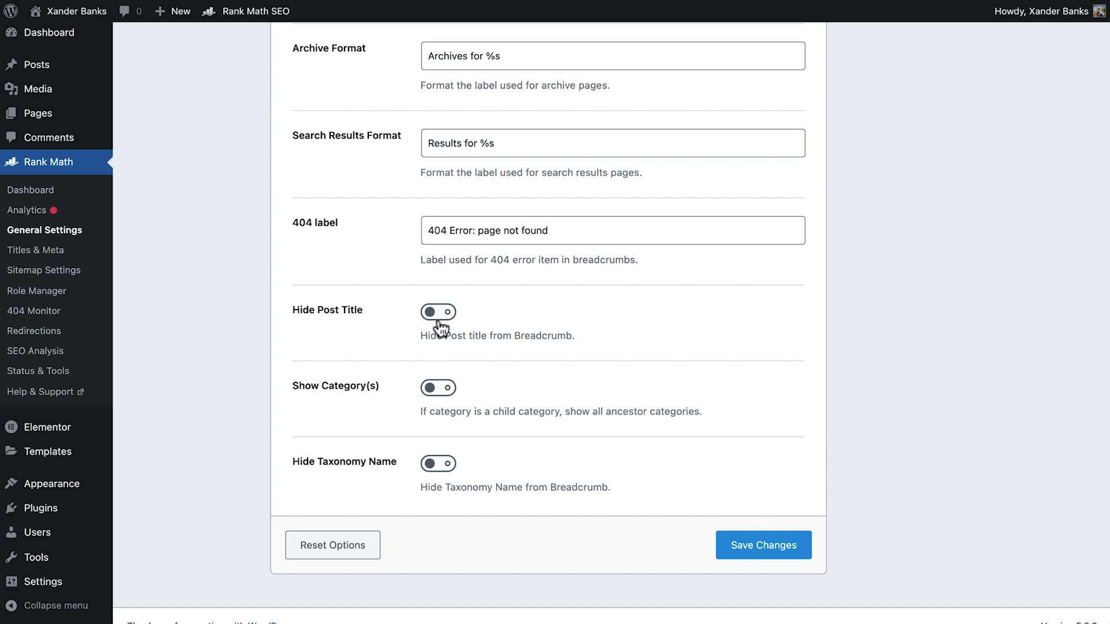
pyautogui.click(440, 315)
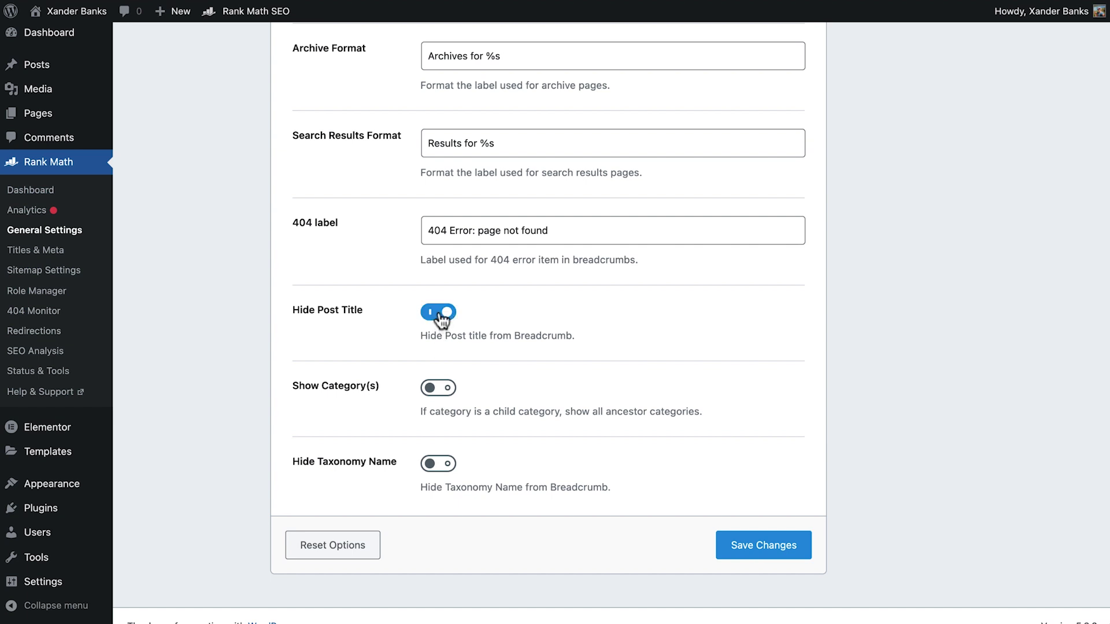
pyautogui.click(441, 389)
pyautogui.click(775, 556)
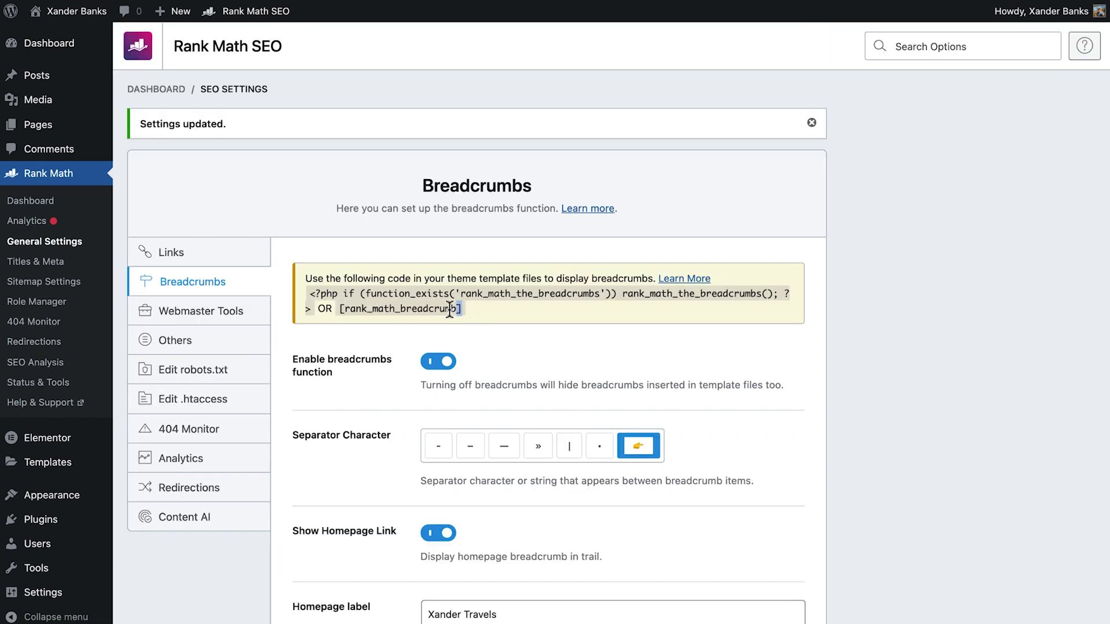
pyautogui.moveTo(442, 310); pyautogui.dragTo(341, 308)
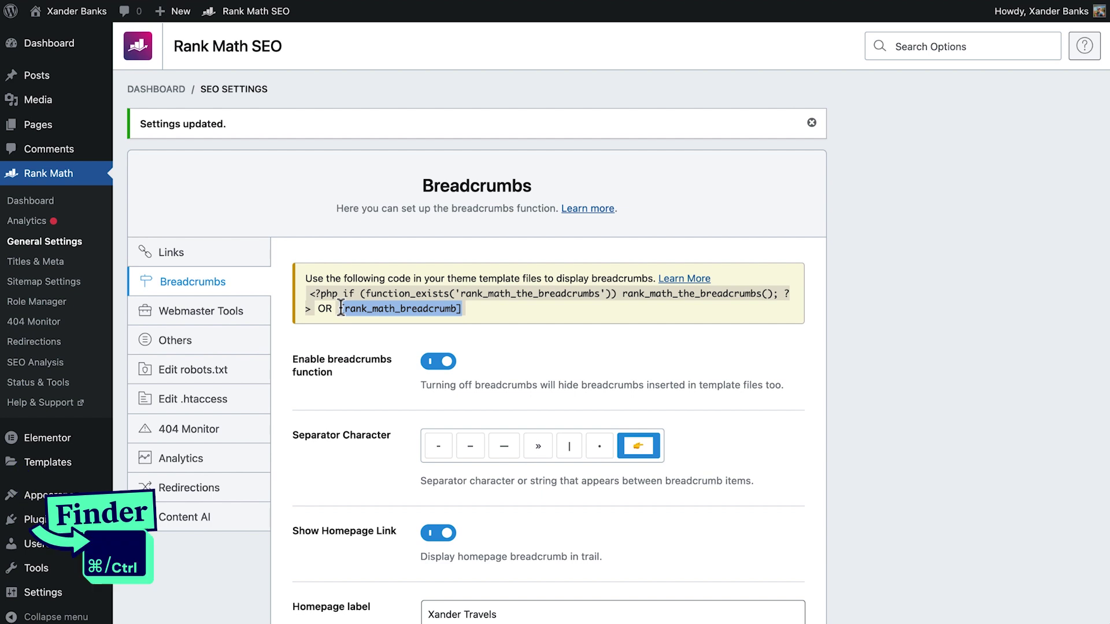
pyautogui.press('super+e')
pyautogui.write('single')
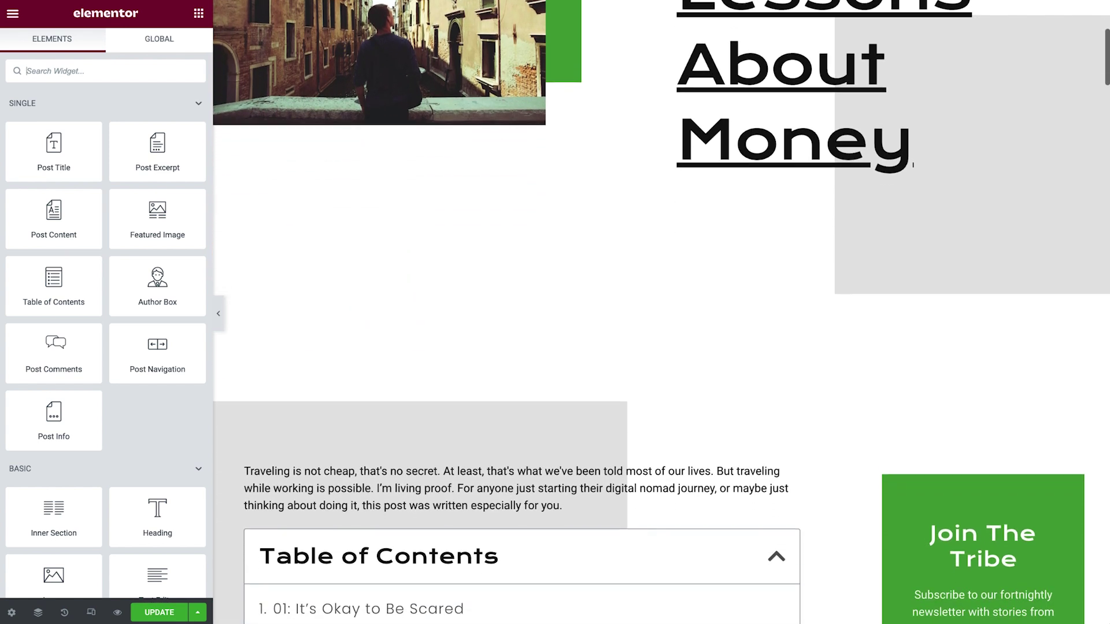
pyautogui.scroll(-5, 913, 161)
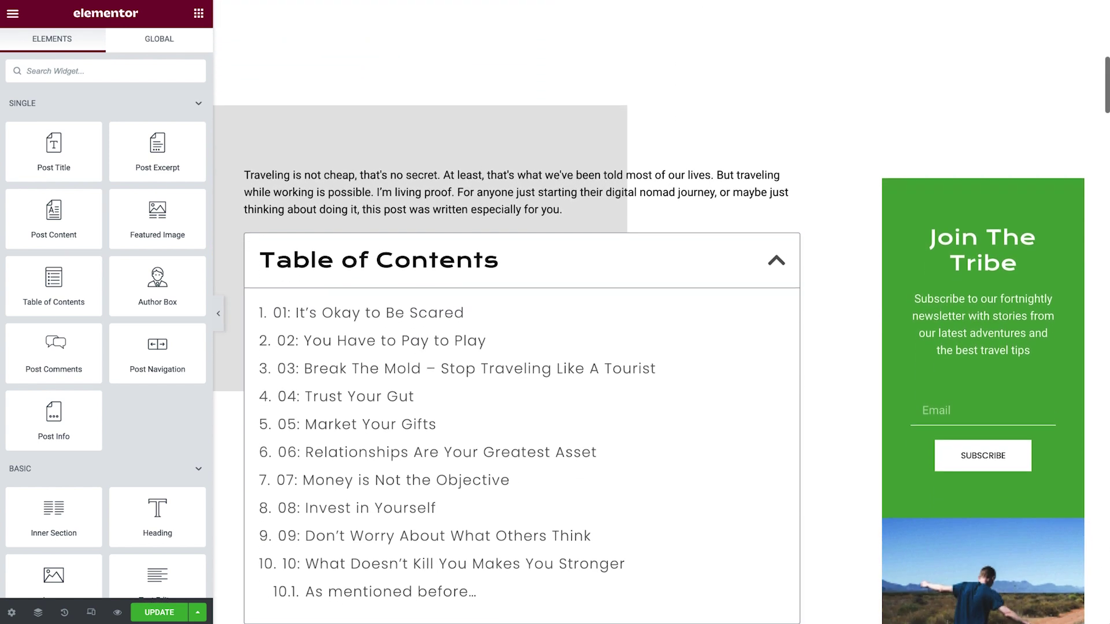
pyautogui.scroll(-1, 661, 301)
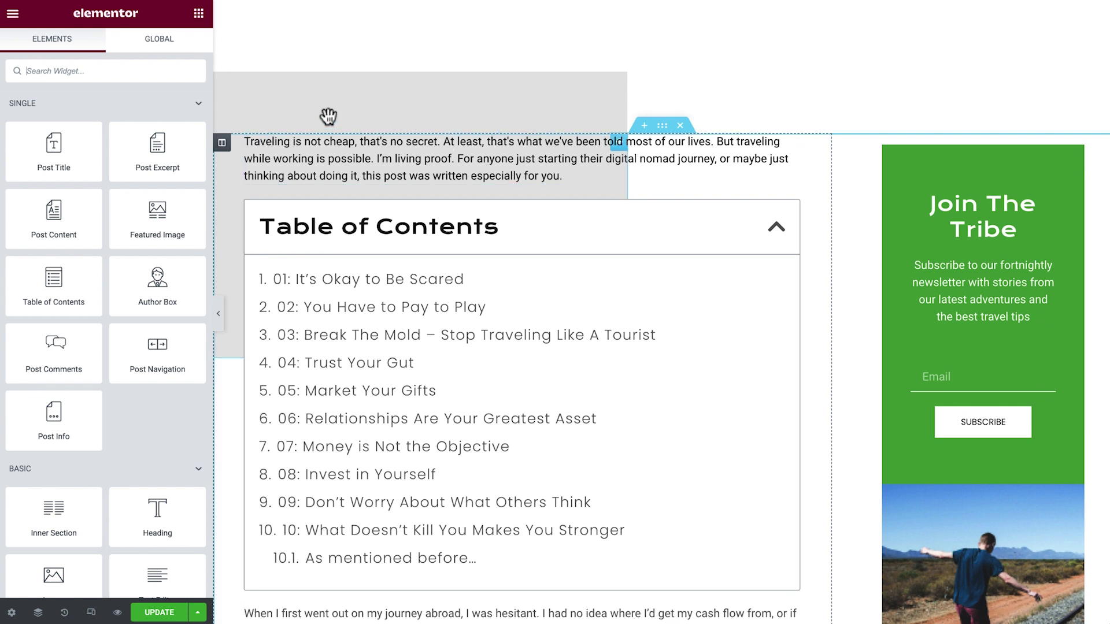
pyautogui.click(141, 76)
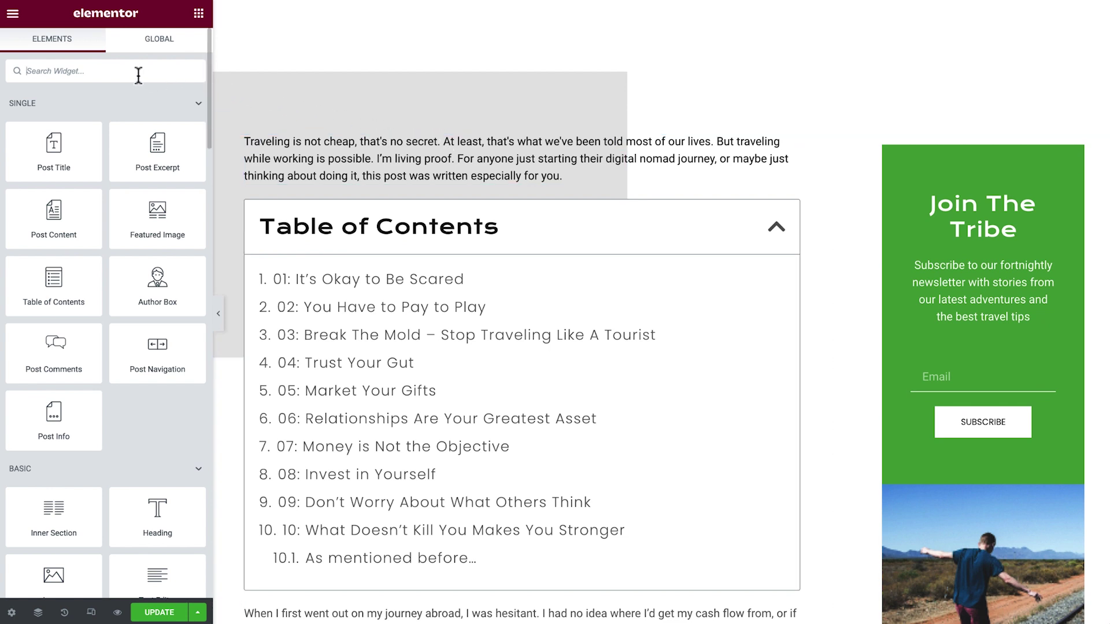
pyautogui.write('shortcode')
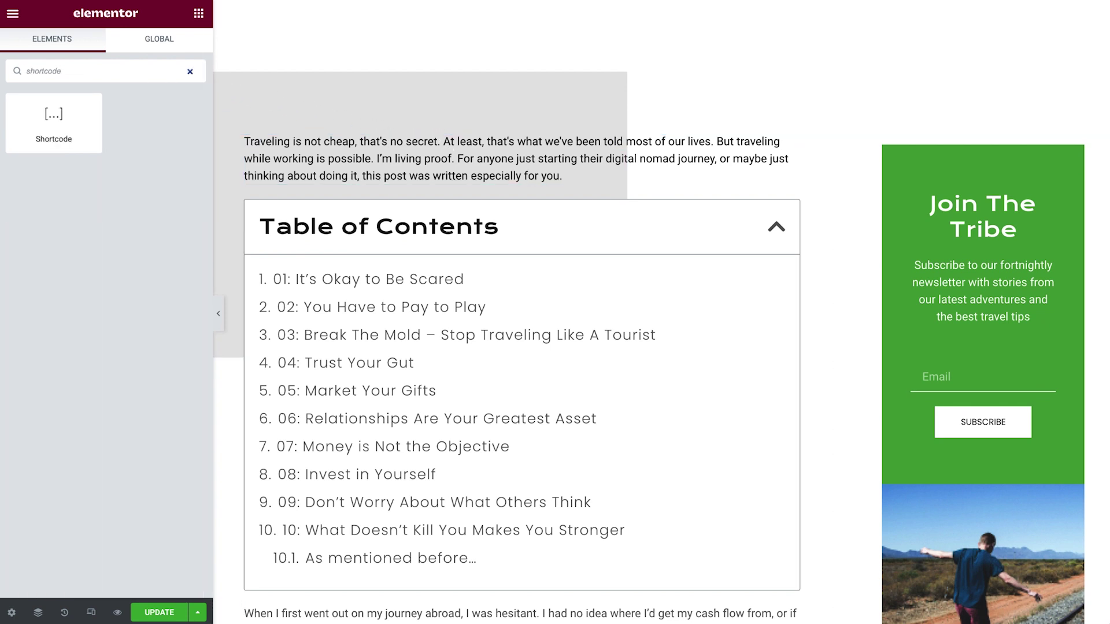
pyautogui.moveTo(79, 115); pyautogui.dragTo(317, 147)
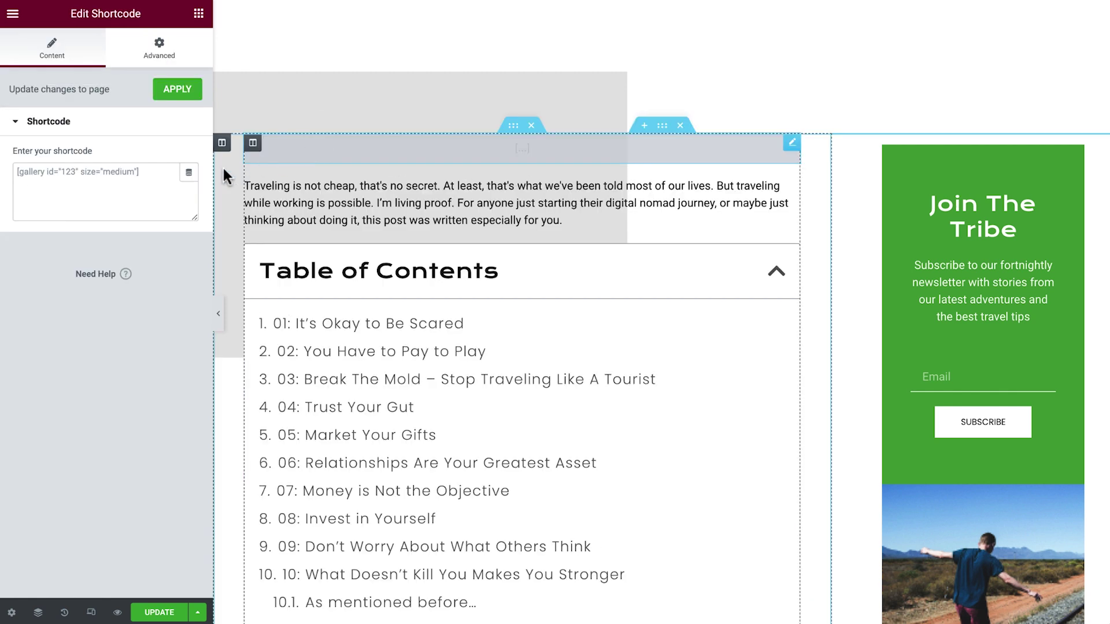
pyautogui.click(113, 191)
pyautogui.write('[rank_math_breadcrumb]')
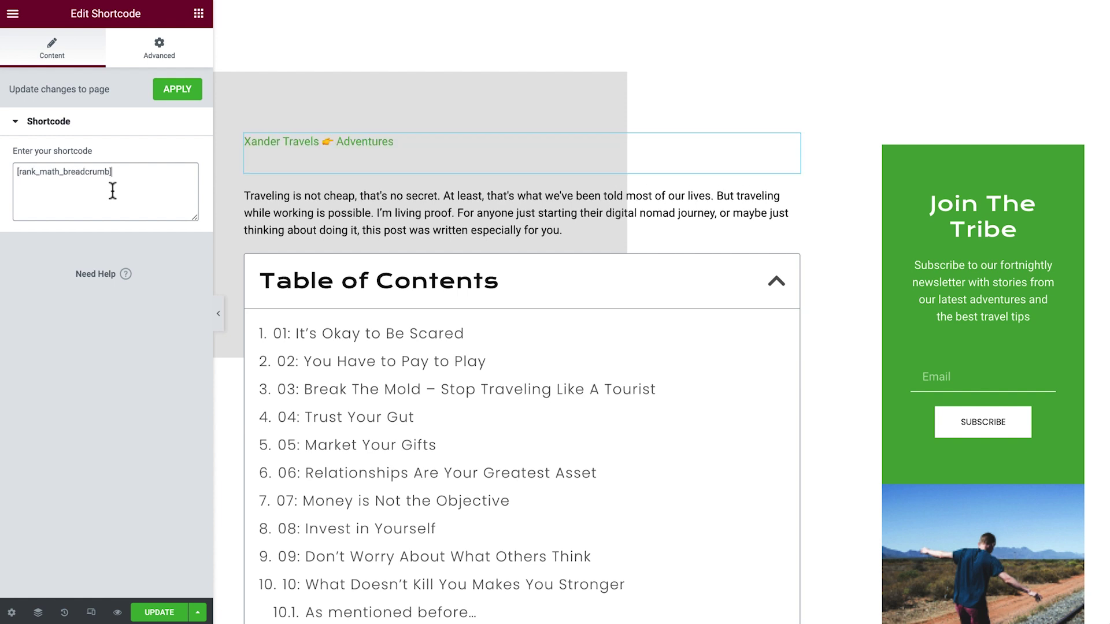
pyautogui.click(175, 93)
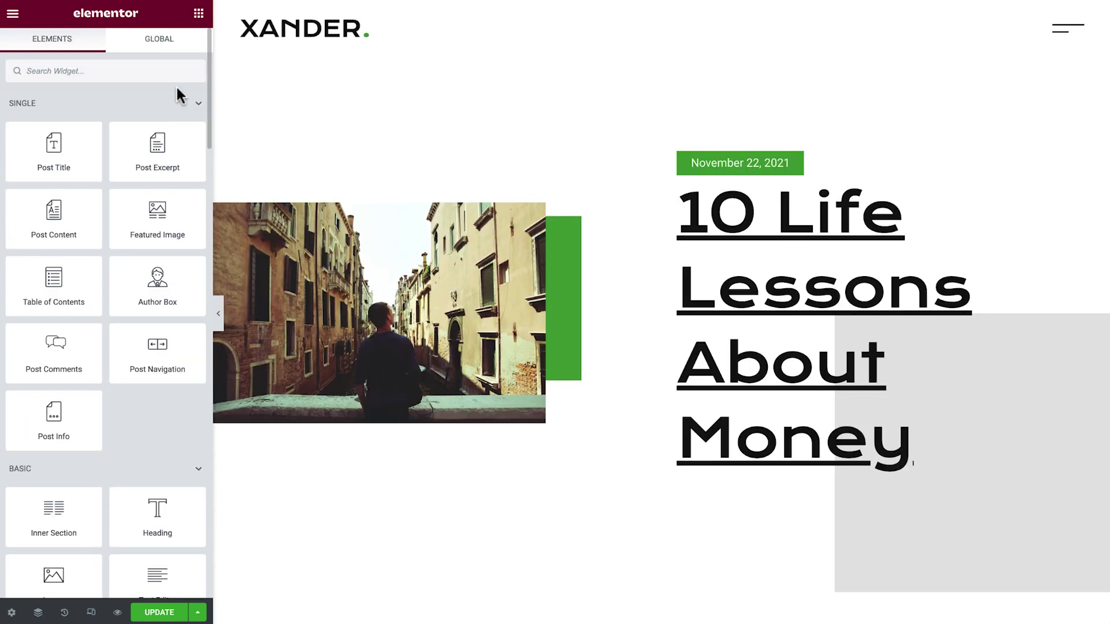
pyautogui.scroll(-8, 229, 90)
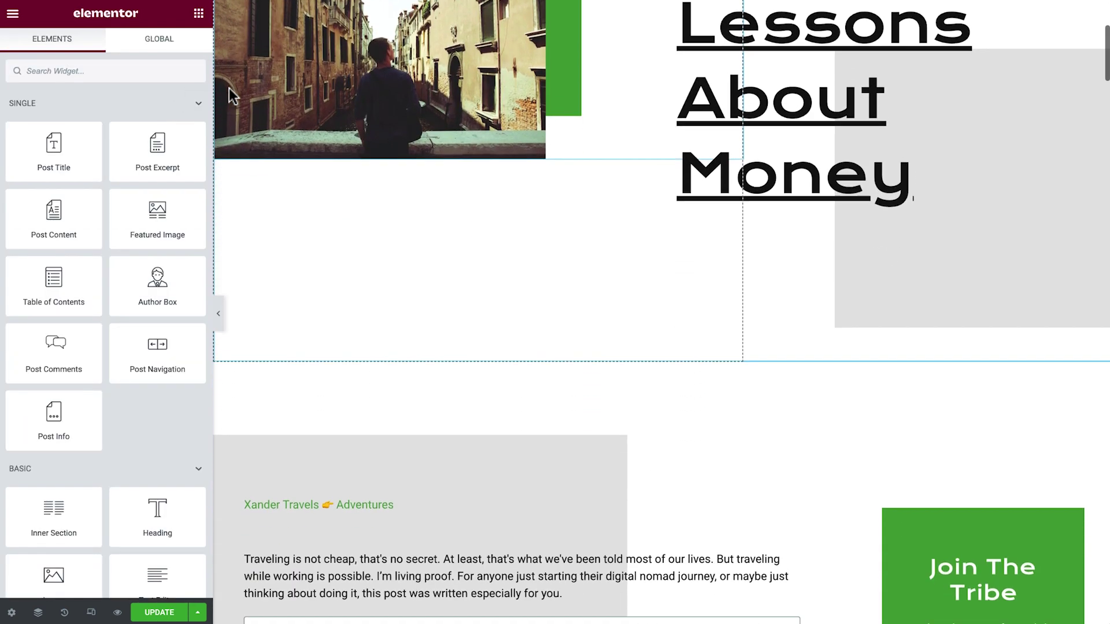
pyautogui.scroll(-4, 230, 92)
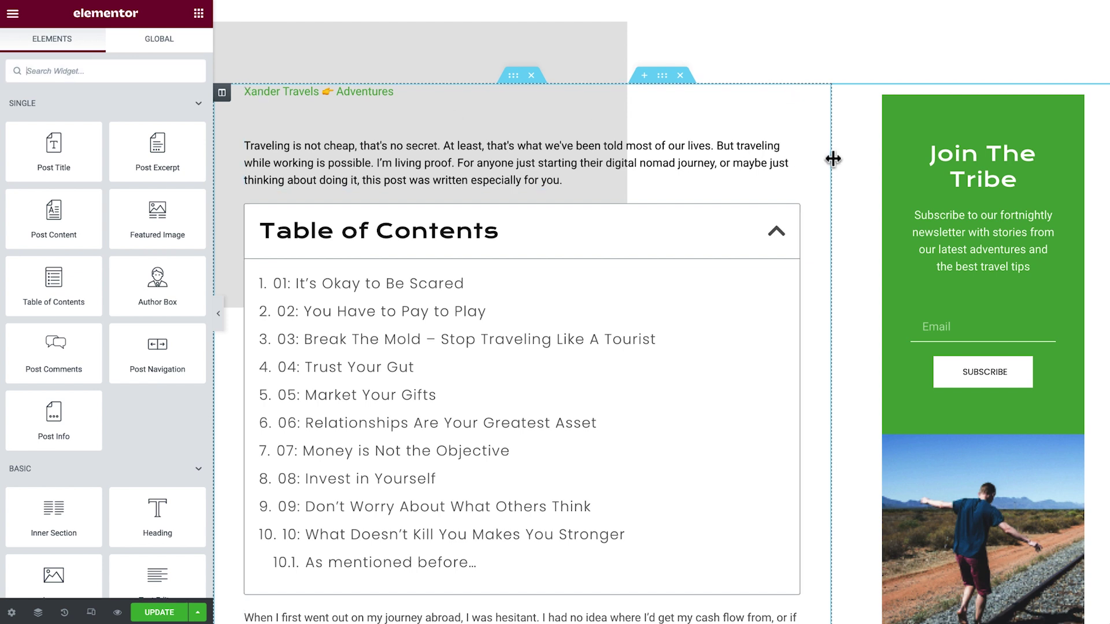
pyautogui.scroll(-5, 851, 162)
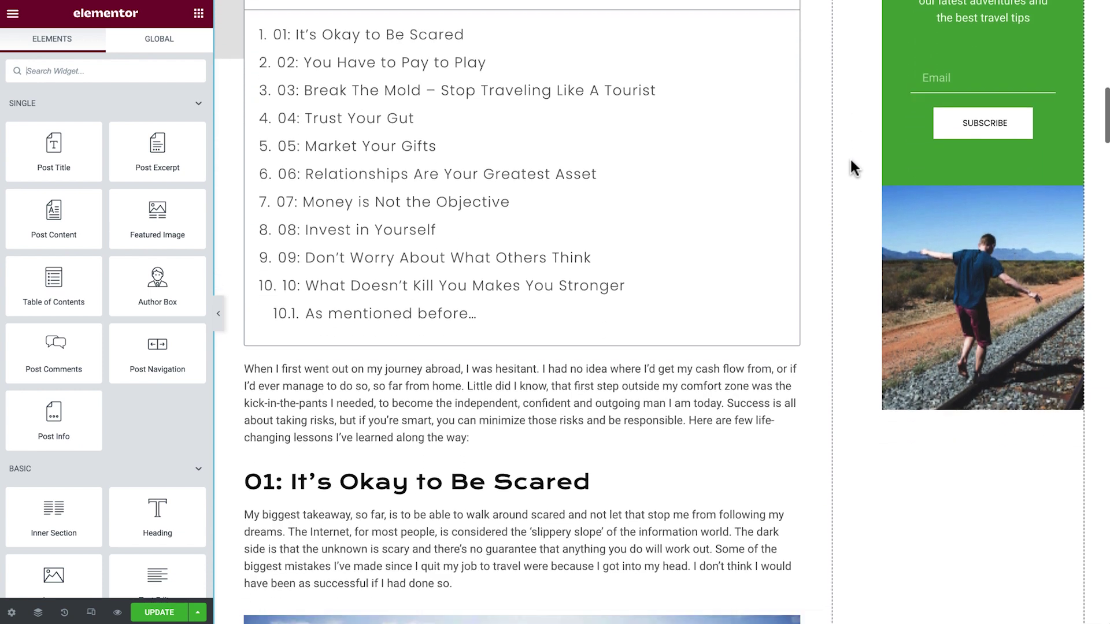
pyautogui.scroll(-3, 851, 161)
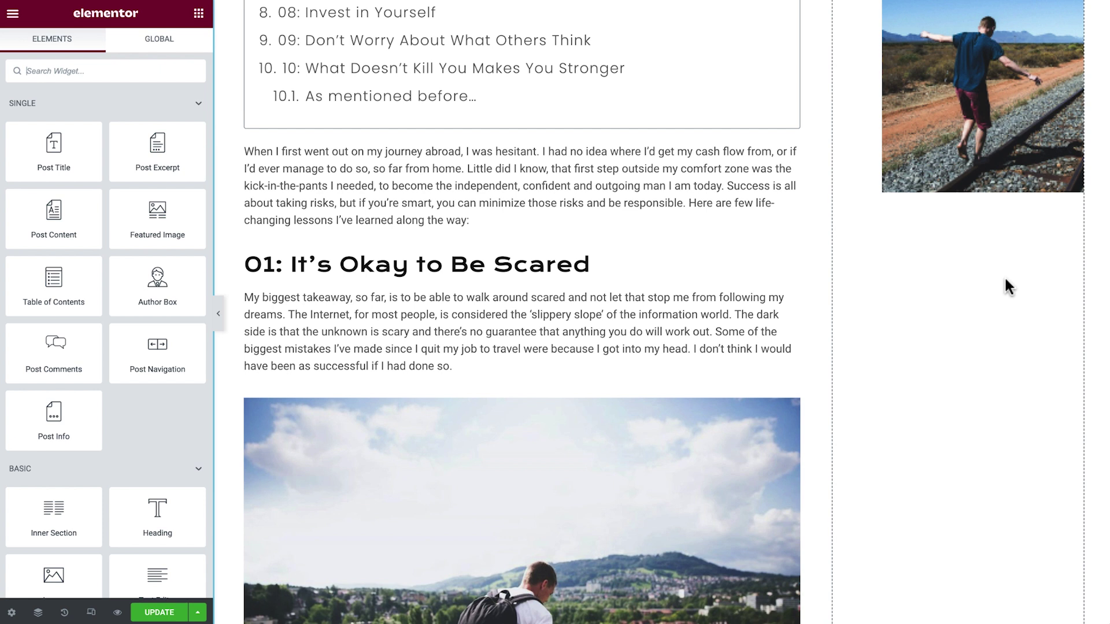
pyautogui.click(160, 613)
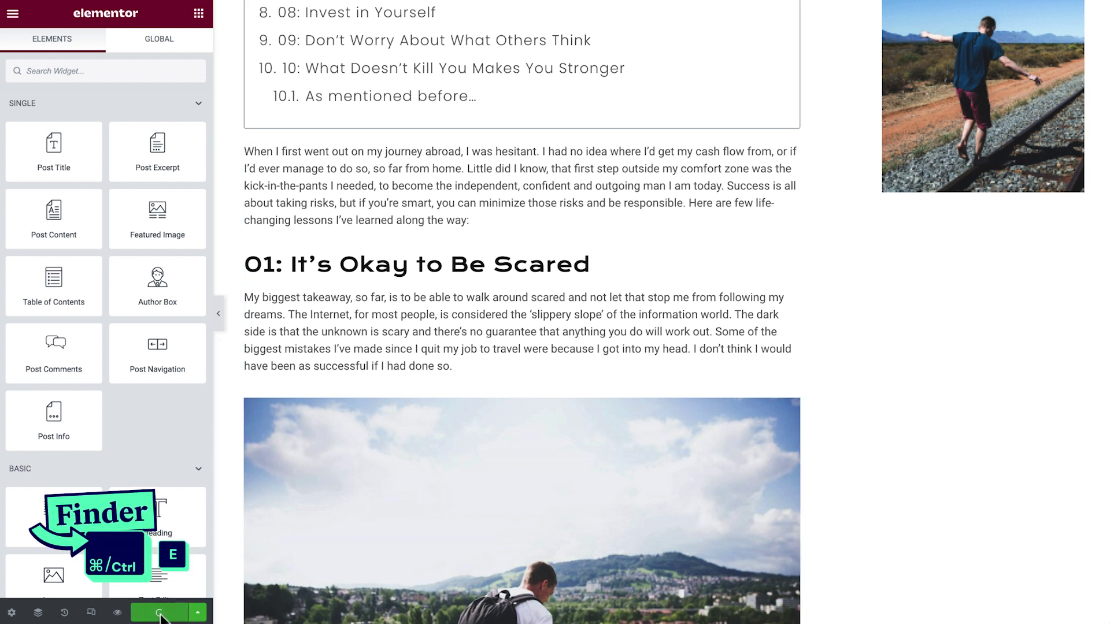
pyautogui.hotkey('ctrl', 'e')
pyautogui.write('home')
pyautogui.press('Down')
pyautogui.press('Down')
pyautogui.press('Return')
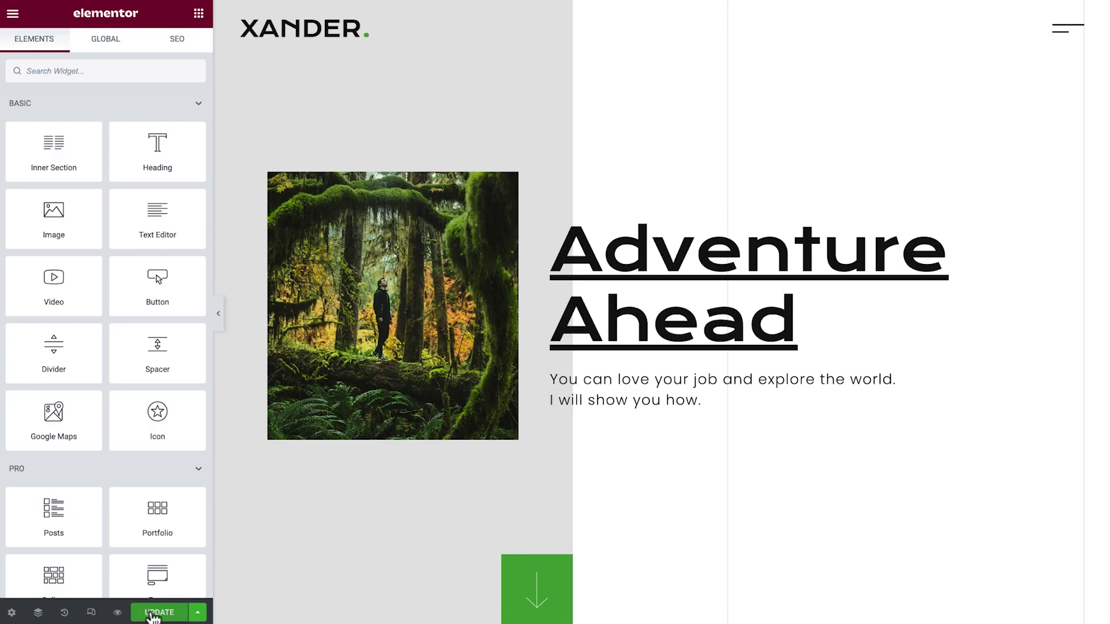
pyautogui.press('Down')
pyautogui.press('Down')
pyautogui.press('Down')
pyautogui.press('Down')
pyautogui.press('Down')
pyautogui.press('Down')
pyautogui.press('Down')
pyautogui.press('Down')
pyautogui.press('Down')
pyautogui.press('Down')
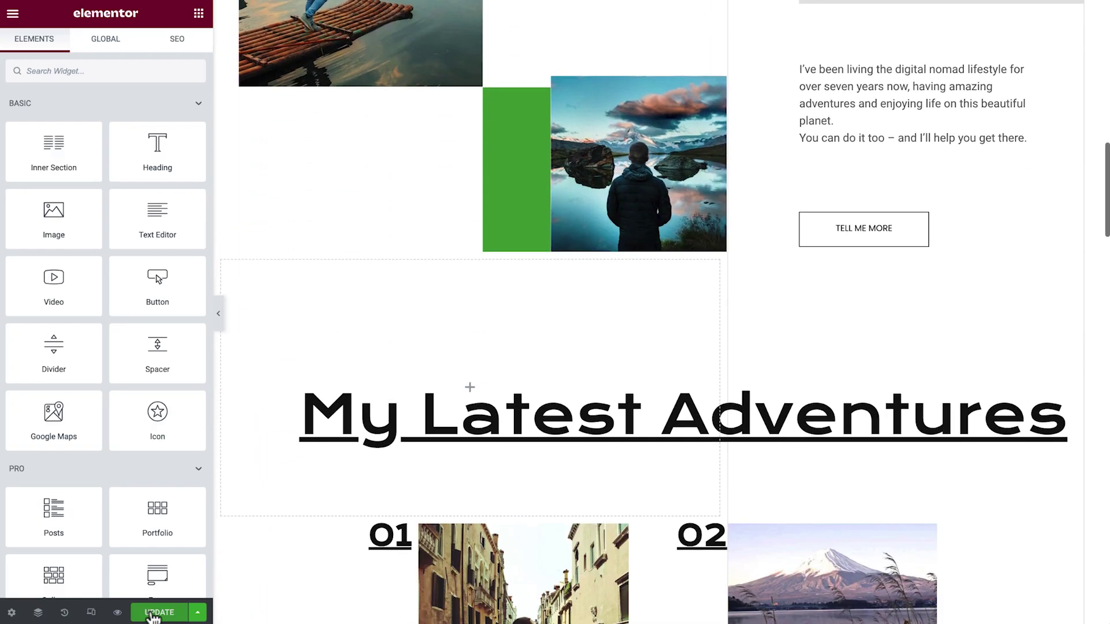
pyautogui.press('Down')
pyautogui.press('Down')
pyautogui.press('Down')
pyautogui.press('Down')
pyautogui.press('Down')
pyautogui.press('Down')
pyautogui.press('Down')
pyautogui.press('Down')
pyautogui.press('Down')
pyautogui.press('Down')
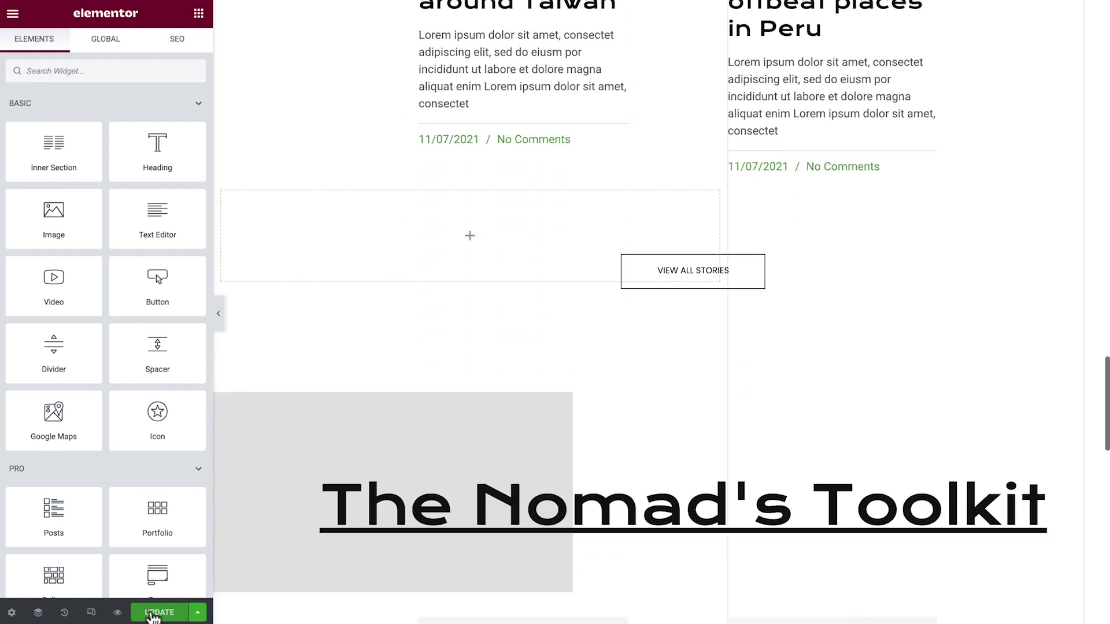
pyautogui.press('Down')
pyautogui.press('Down')
pyautogui.press('Down')
pyautogui.press('Down')
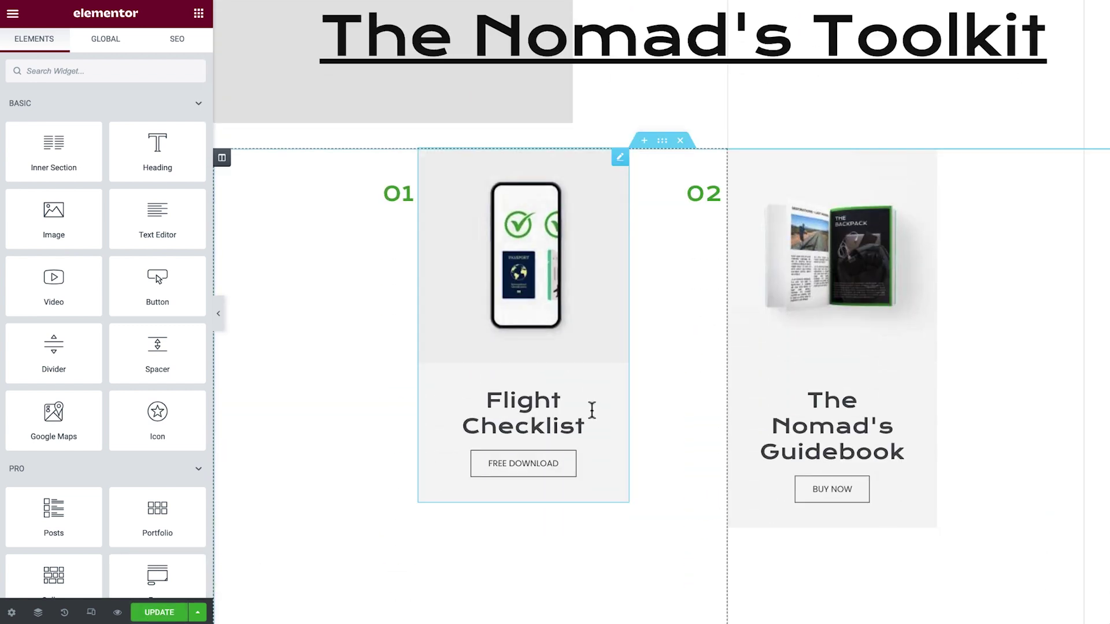
pyautogui.rightClick(842, 319)
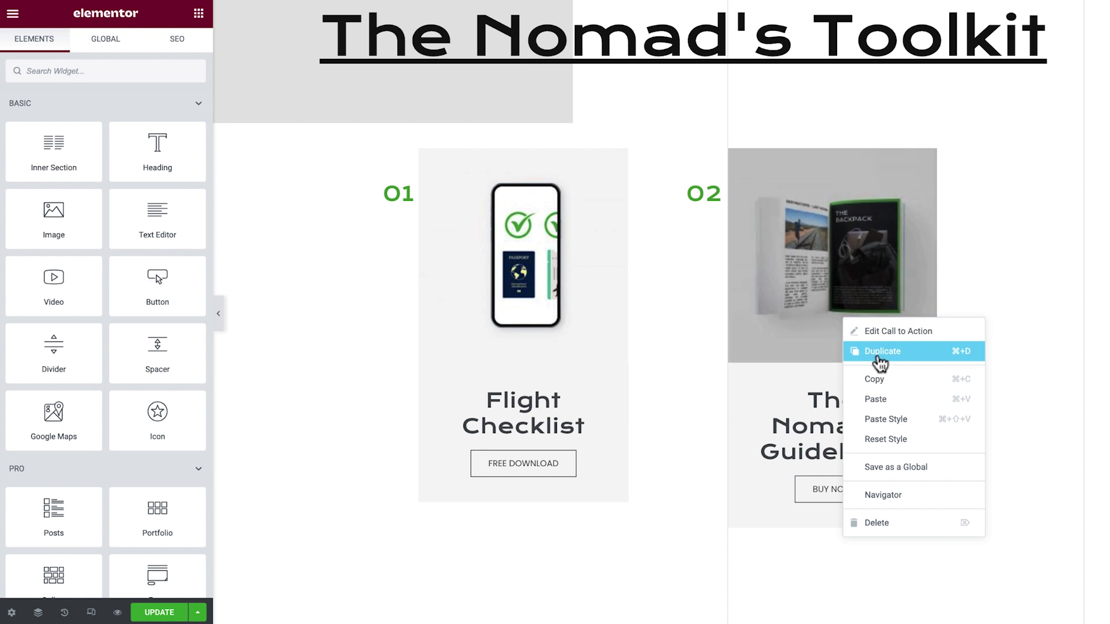
pyautogui.click(898, 378)
pyautogui.press('super+e')
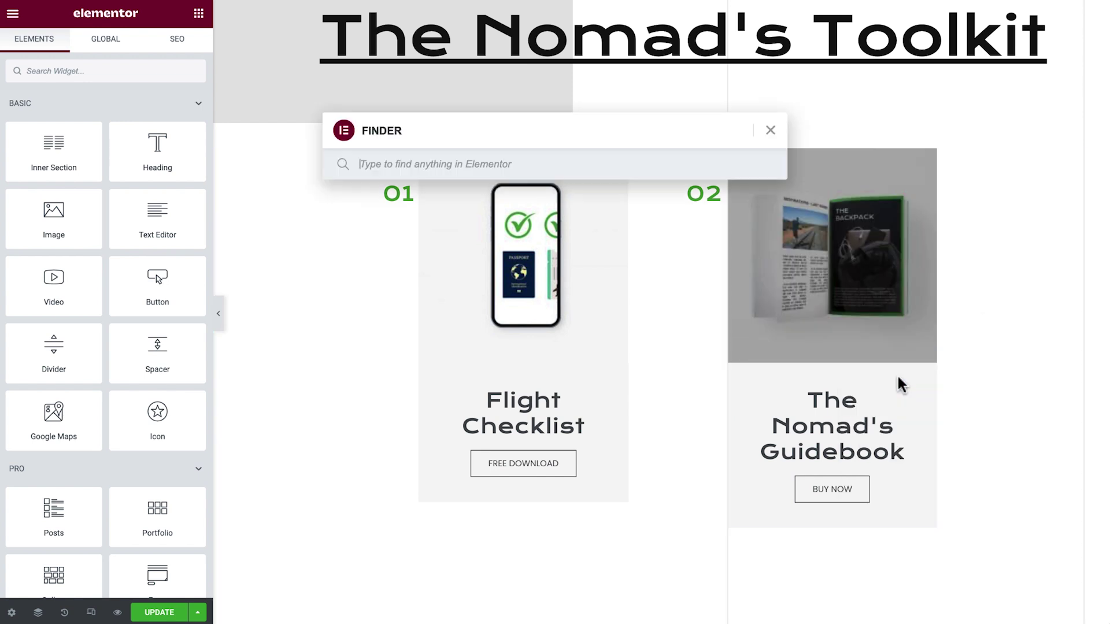
pyautogui.write('single')
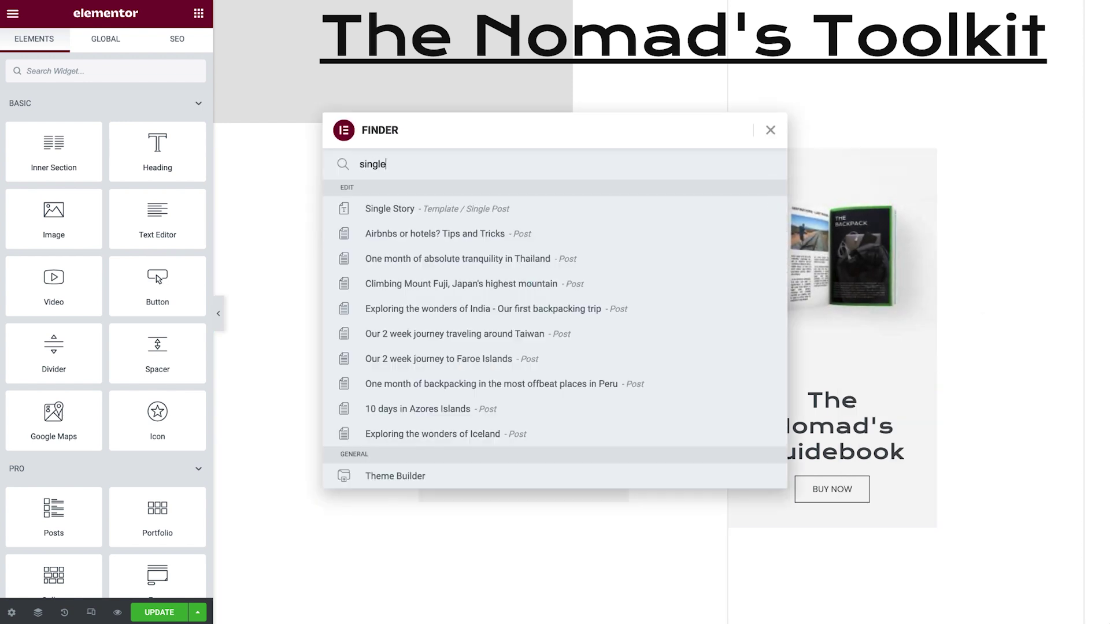
pyautogui.press('Return')
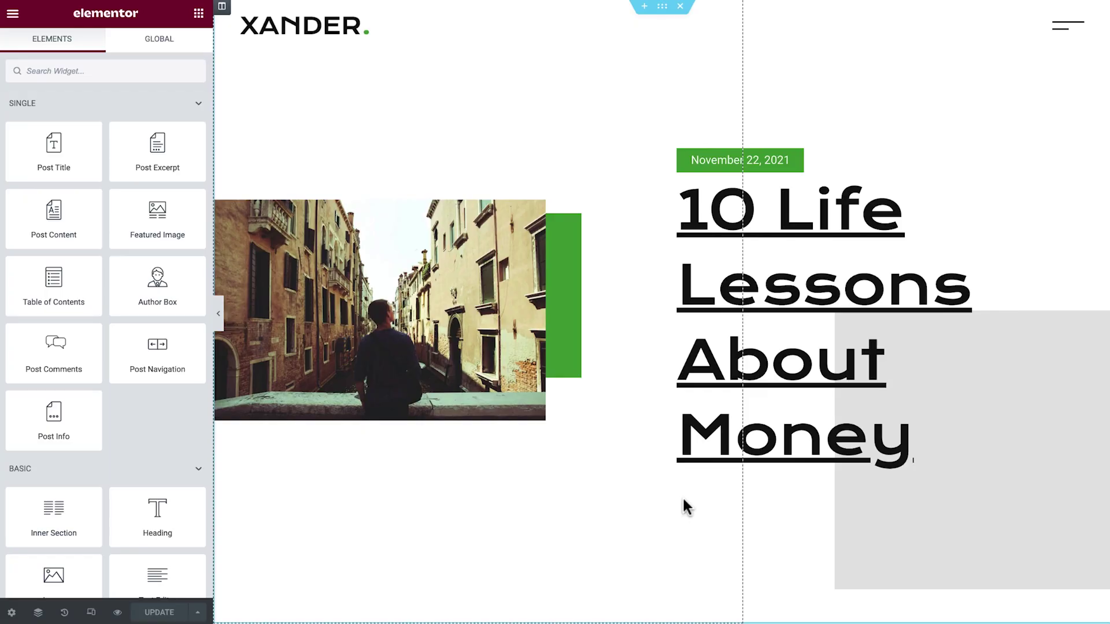
pyautogui.scroll(-10, 682, 503)
pyautogui.scroll(-7, 682, 503)
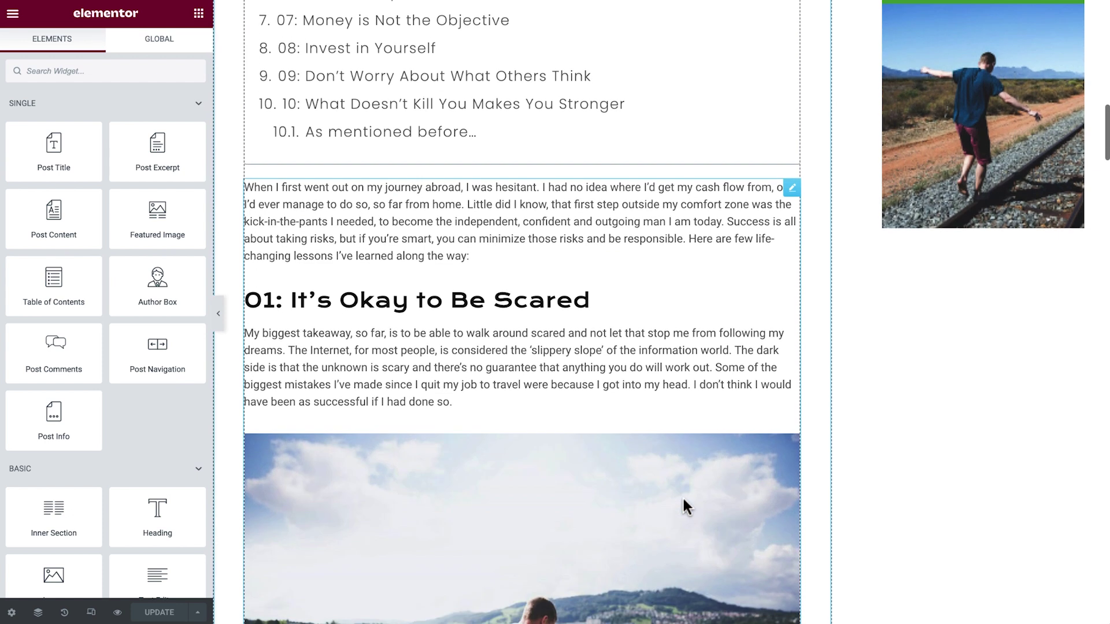
pyautogui.rightClick(969, 183)
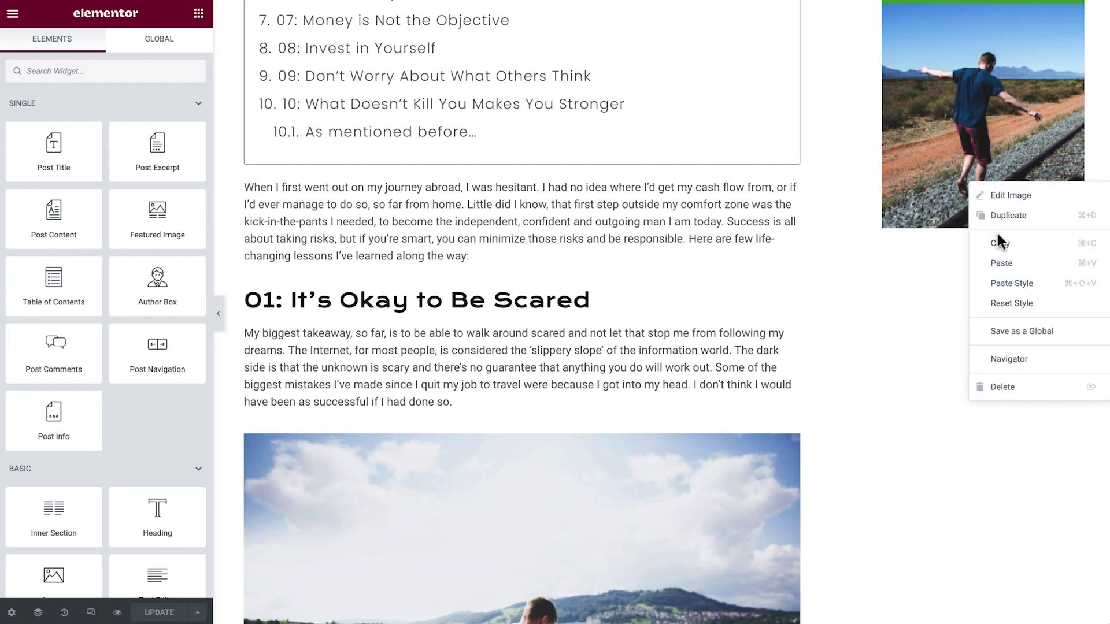
pyautogui.click(1000, 264)
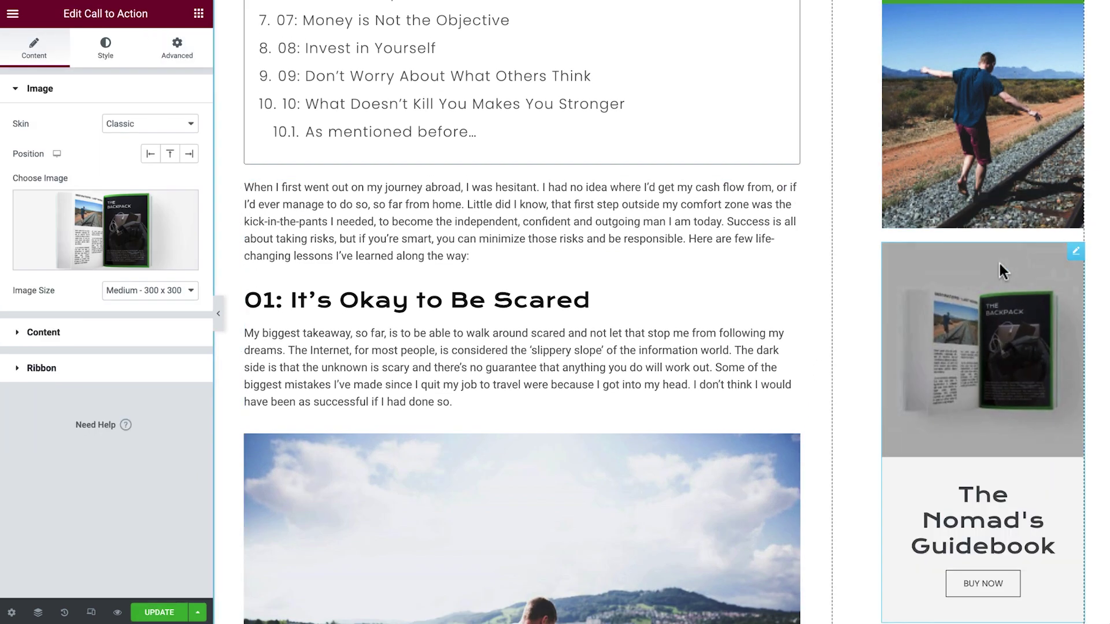
pyautogui.scroll(-2, 998, 262)
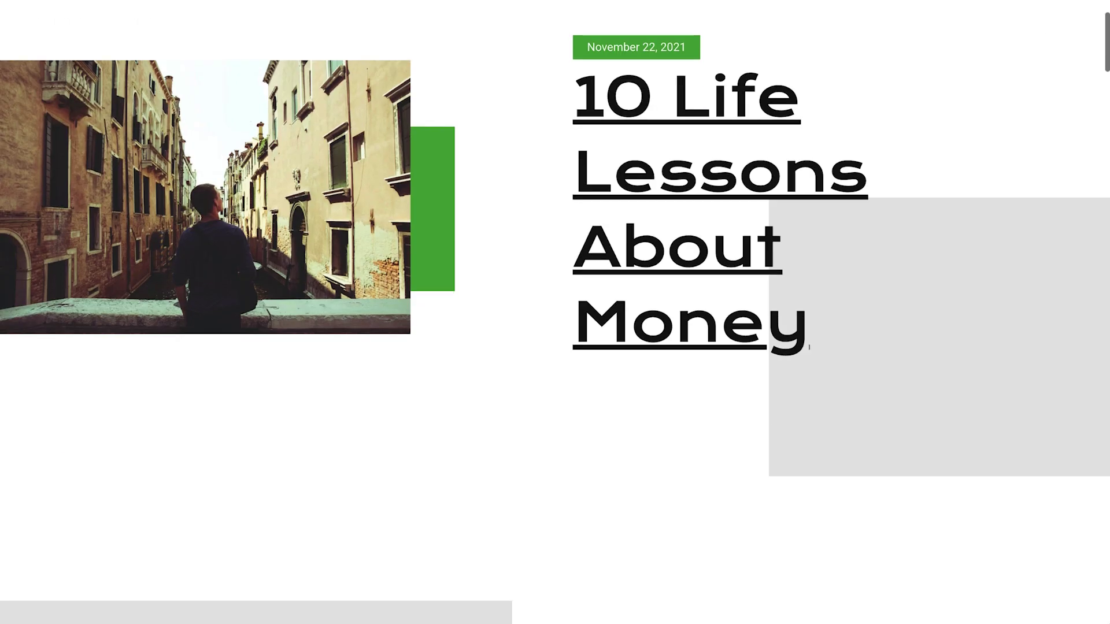
pyautogui.scroll(-10, 555, 313)
pyautogui.scroll(-13, 555, 313)
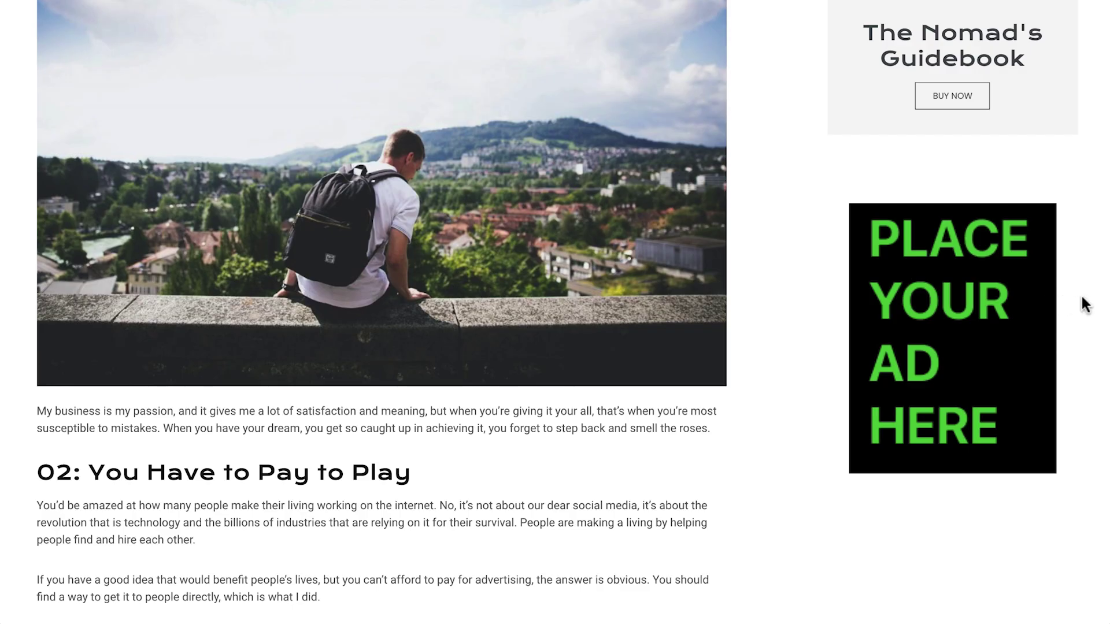
# Scroll down the live blog post to review the ad placeholder spots.
pyautogui.scroll(-13, 1082, 303)
pyautogui.scroll(-20, 1087, 304)
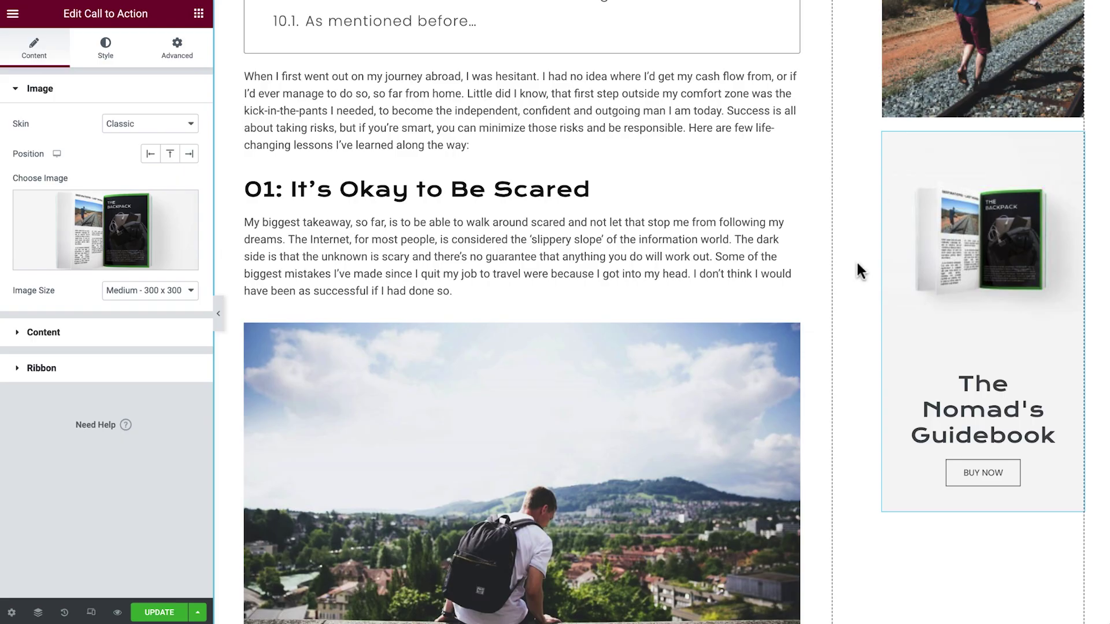
# Find the HTML widget via an 'html' search and drop it above the author box.
pyautogui.scroll(-20, 856, 266)
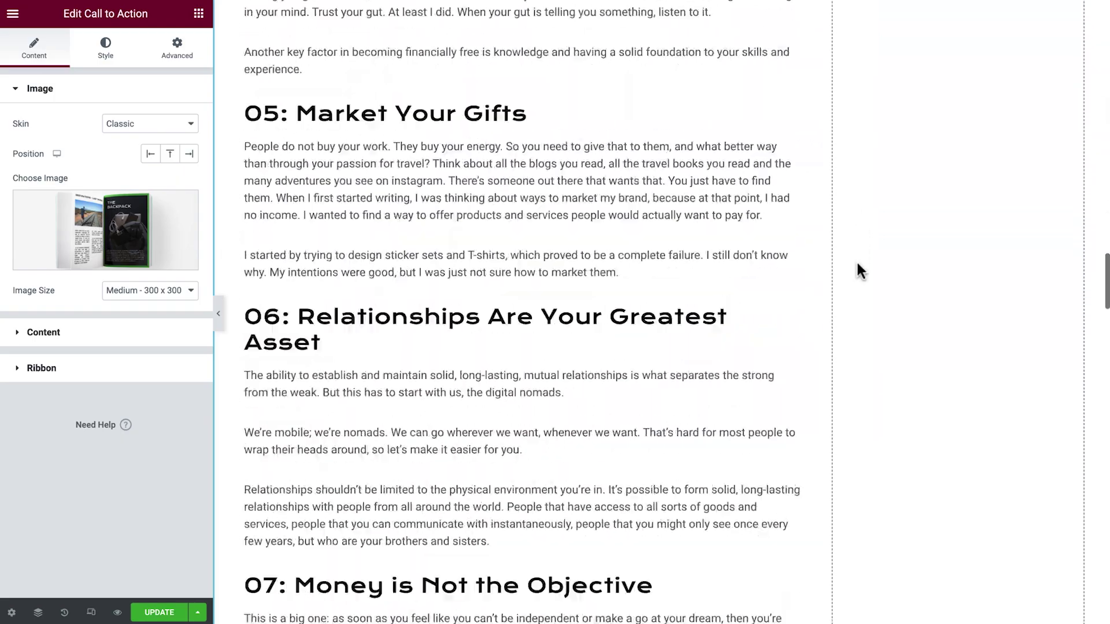
pyautogui.scroll(-15, 856, 260)
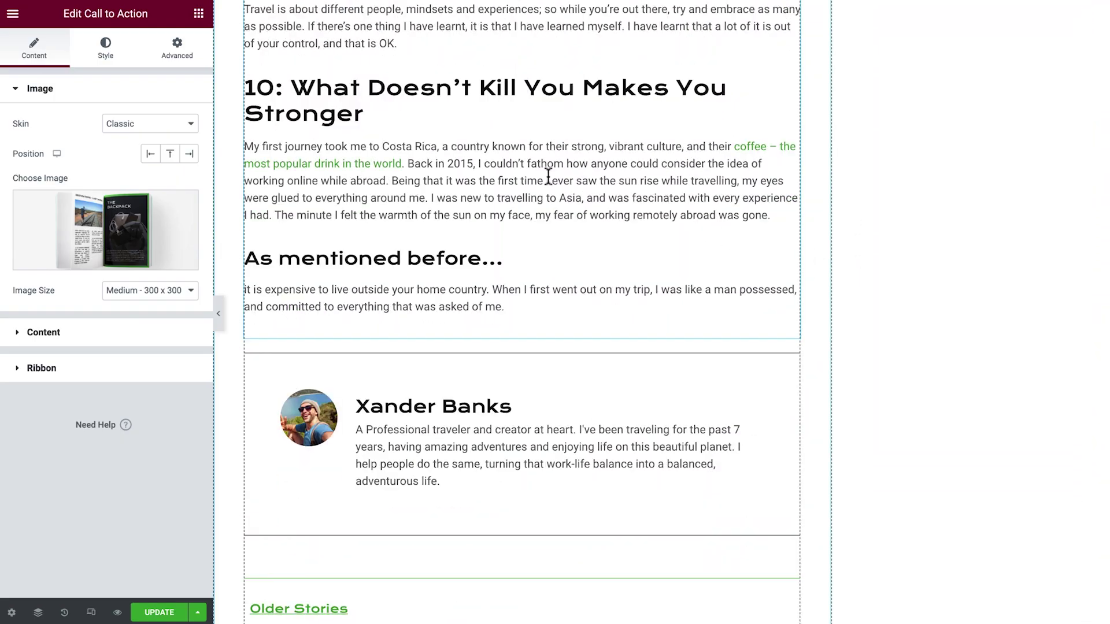
pyautogui.click(199, 13)
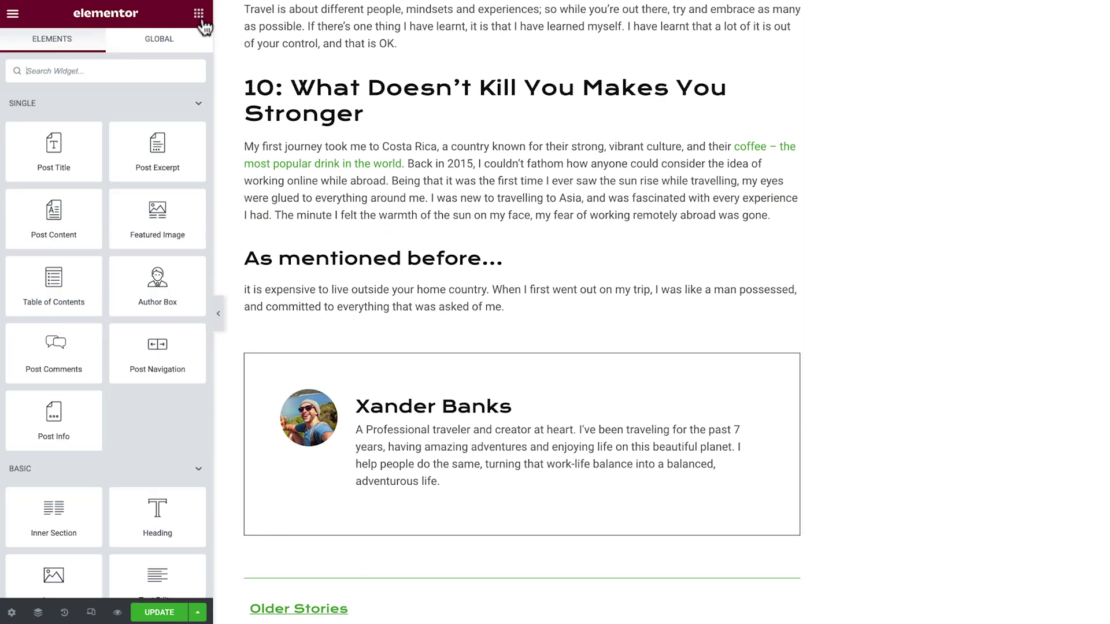
pyautogui.click(161, 63)
pyautogui.write('html')
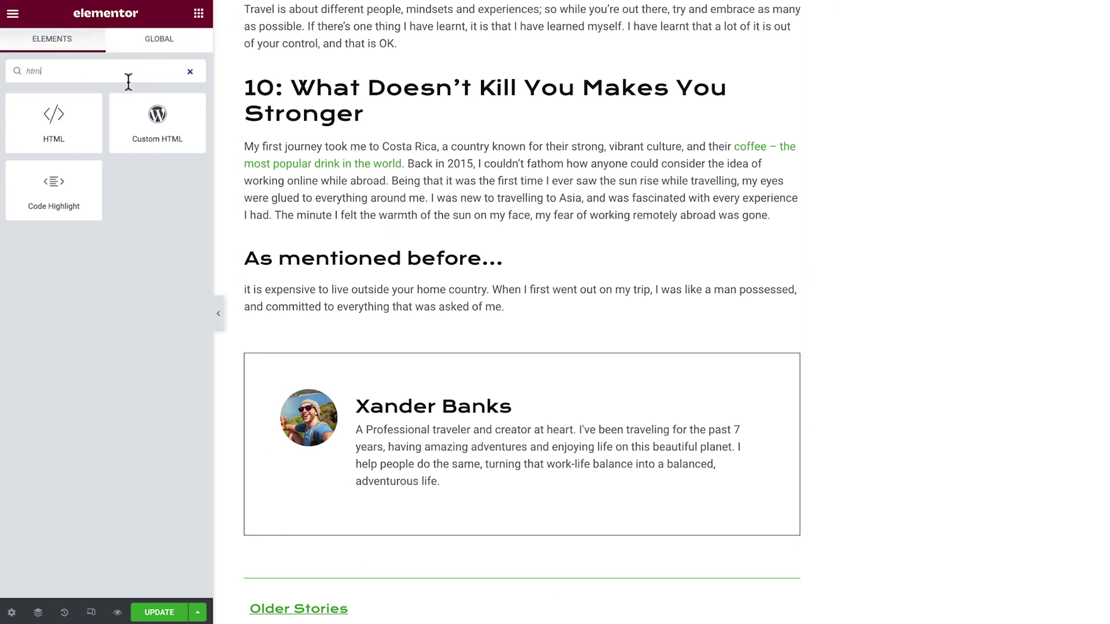
pyautogui.moveTo(71, 120); pyautogui.dragTo(389, 322)
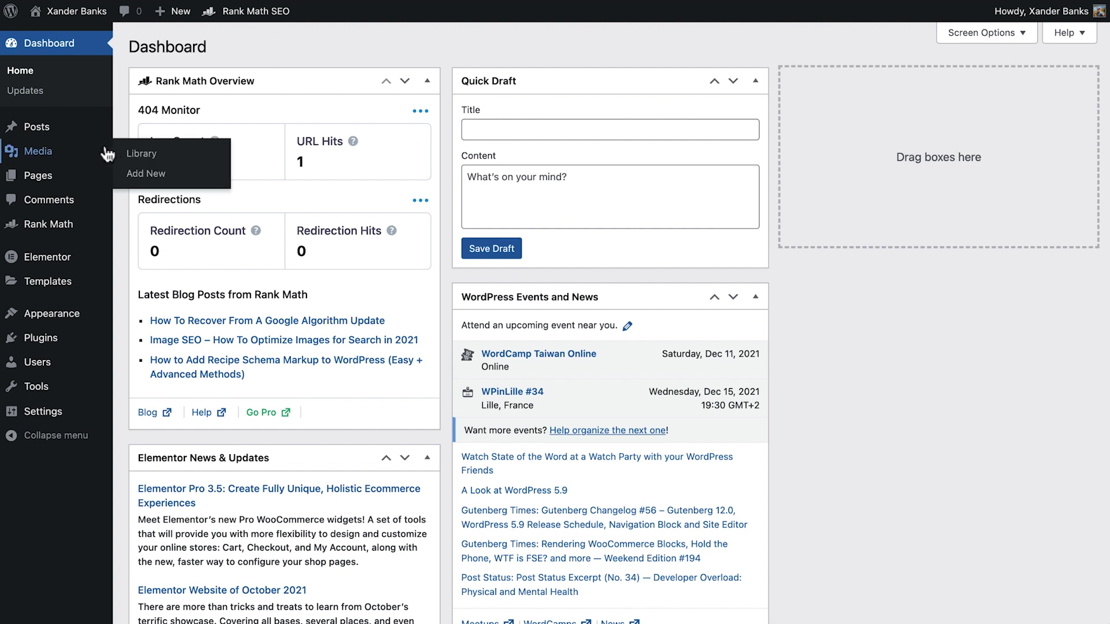
# In Settings > Reading, uncheck 'Discourage search engines from indexing this site' and save.
pyautogui.moveTo(71, 415)
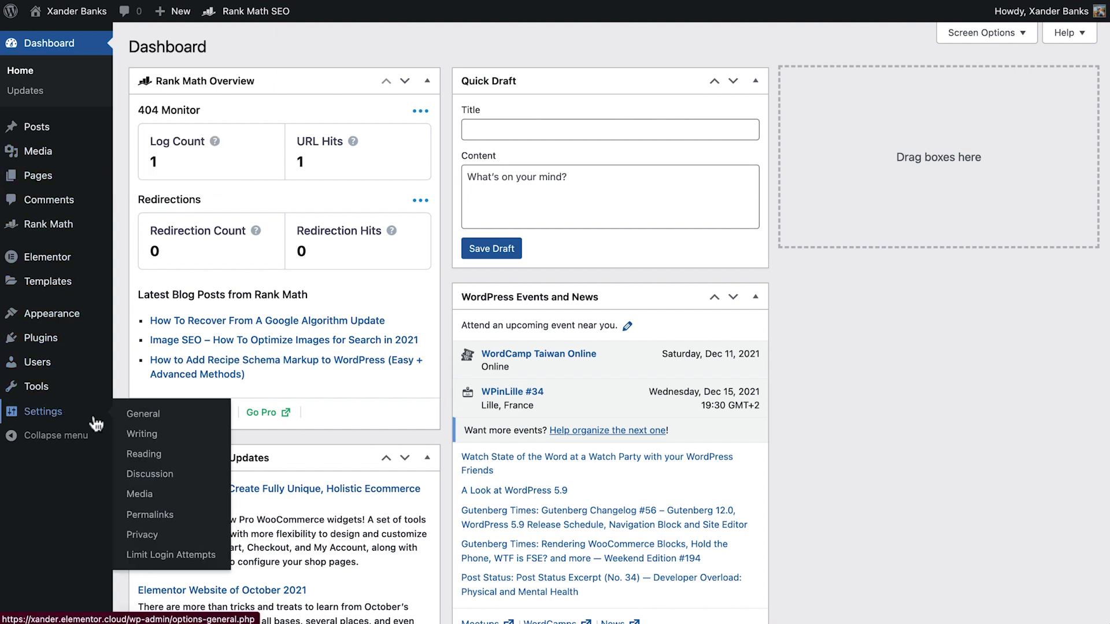
pyautogui.click(175, 454)
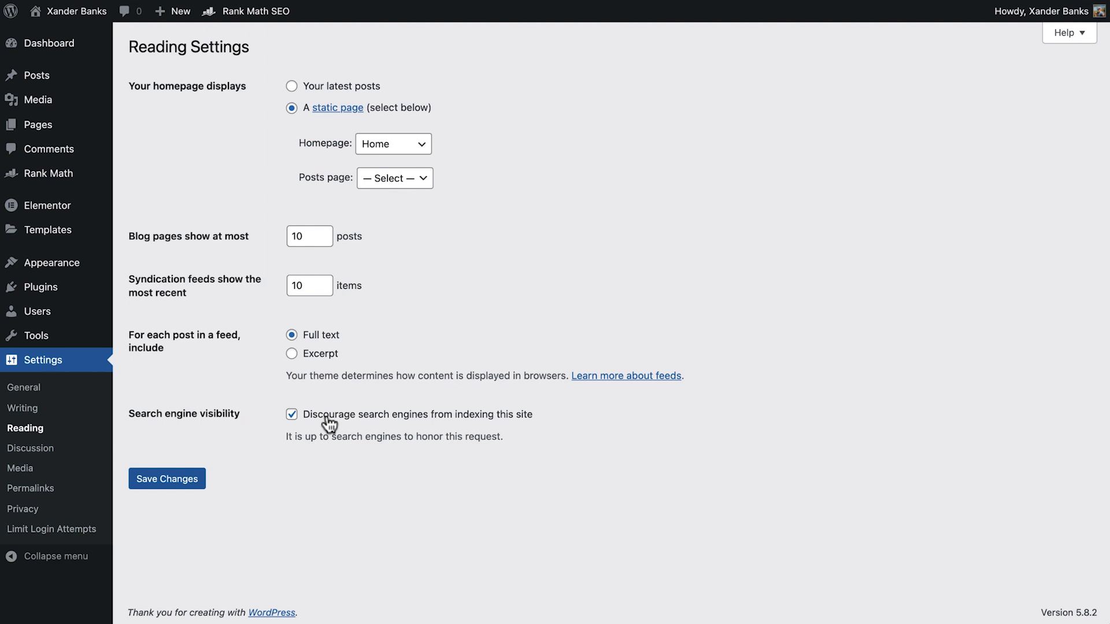
pyautogui.click(292, 415)
pyautogui.click(188, 485)
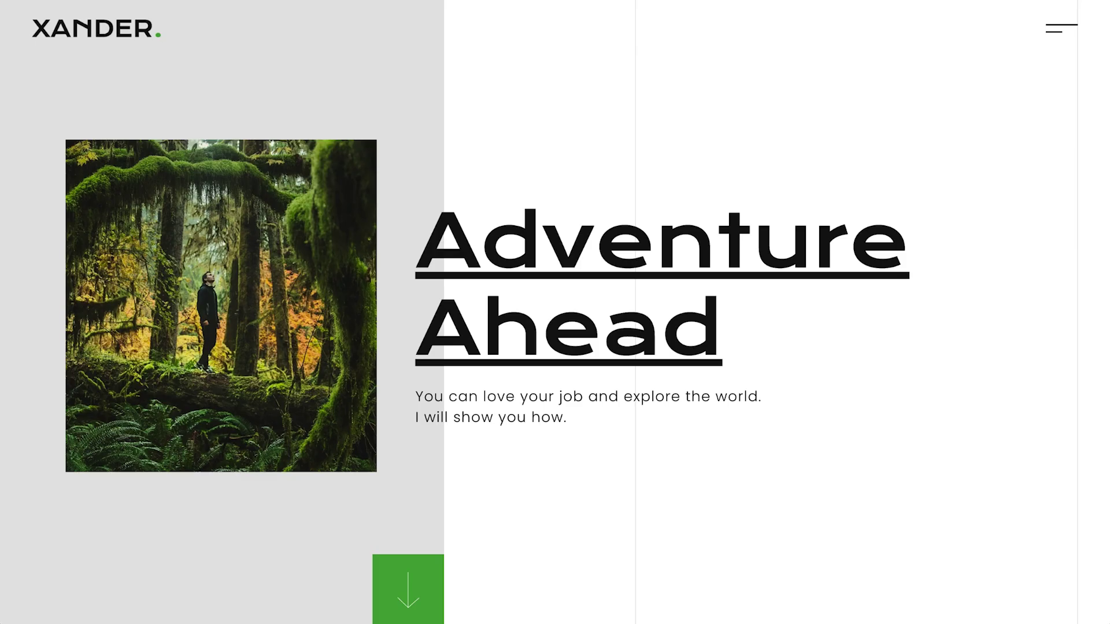
pyautogui.scroll(-5, 555, 312)
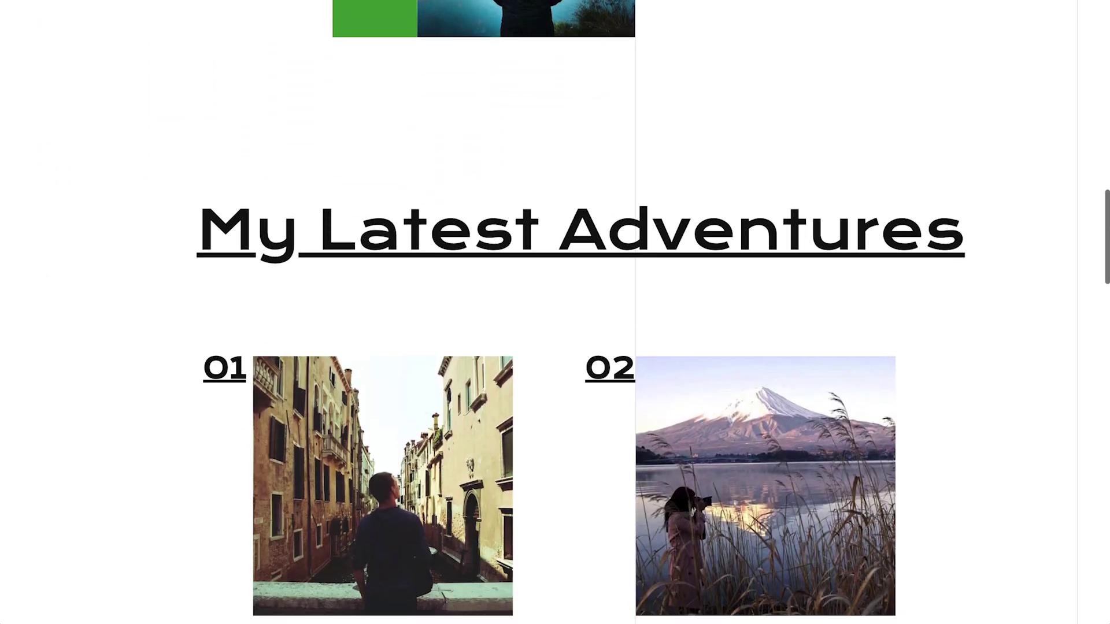
pyautogui.scroll(-2, 555, 312)
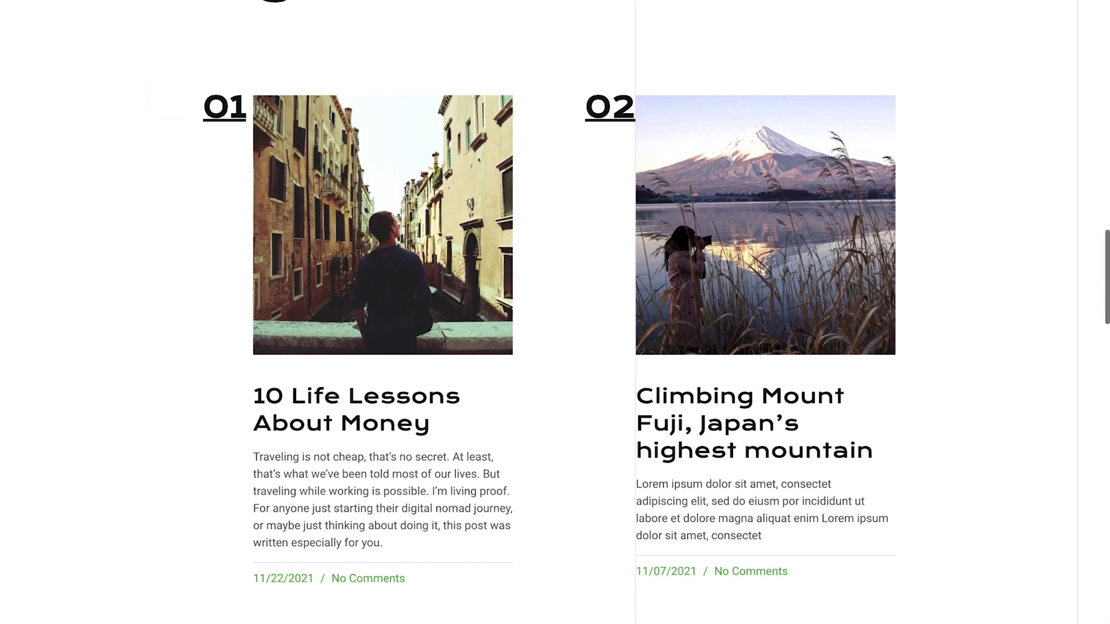